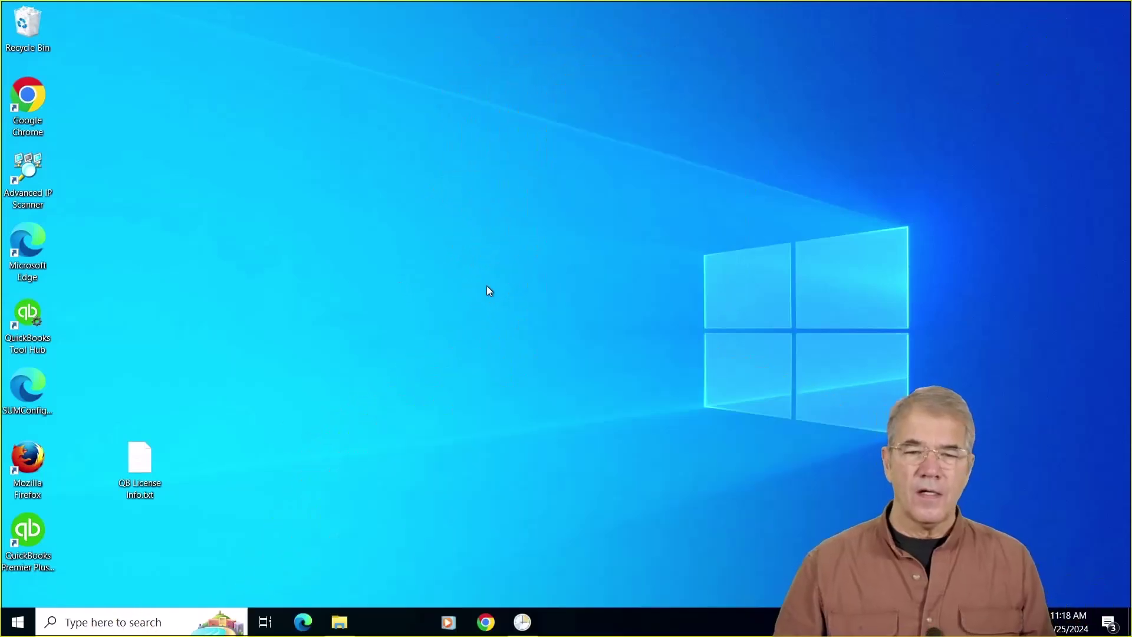
Step: Browse Local Disk (C:) to the AppData\Local\Temp folder and search Start for 'foldersize'
{"action": "left_click", "coordinate": [18, 622]}
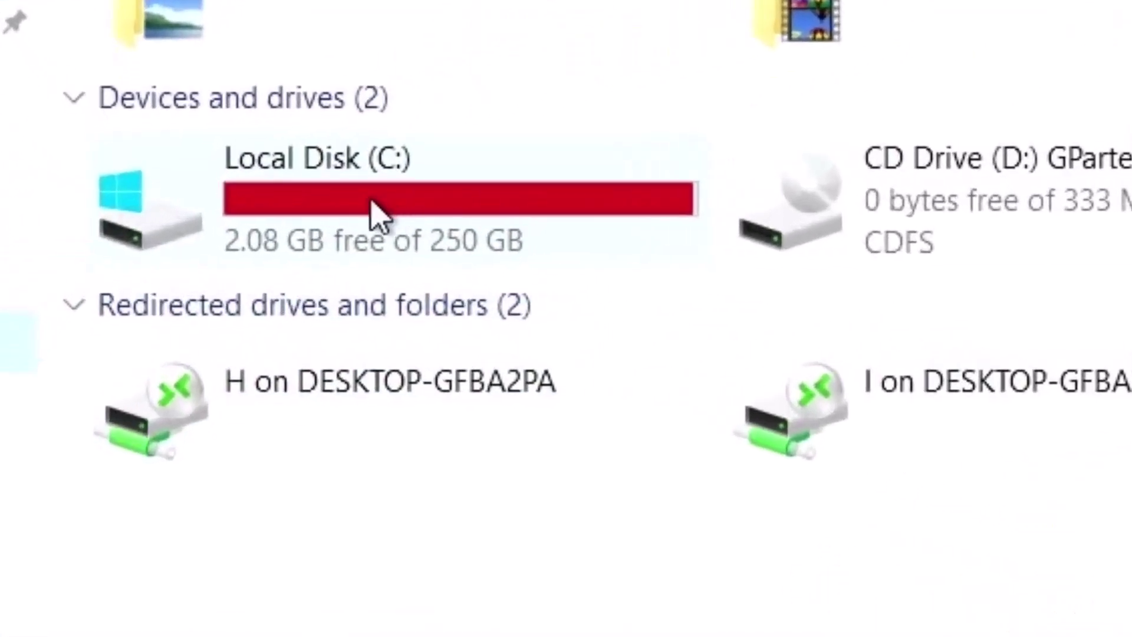
{"action": "double_click", "coordinate": [318, 222]}
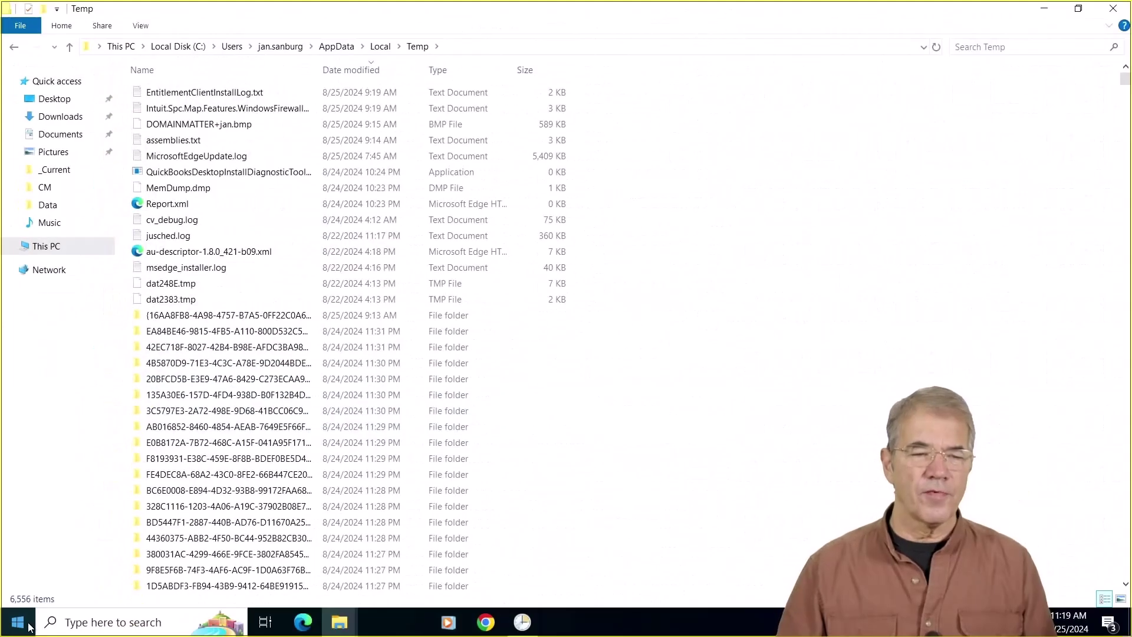
{"action": "left_click", "coordinate": [28, 625]}
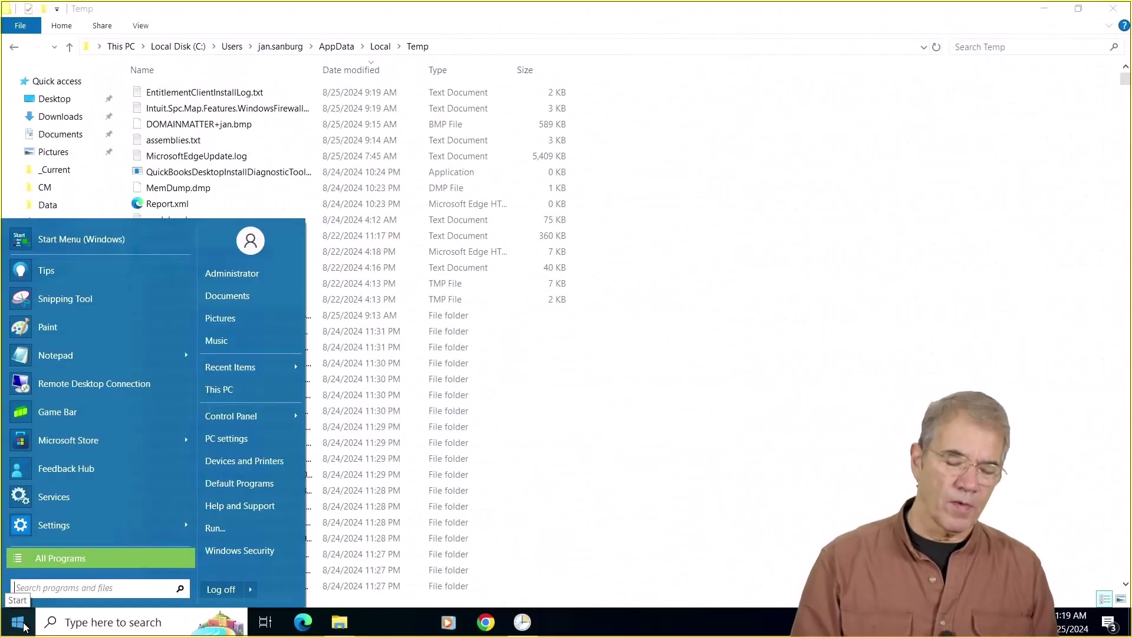
{"action": "type", "text": "foldersize"}
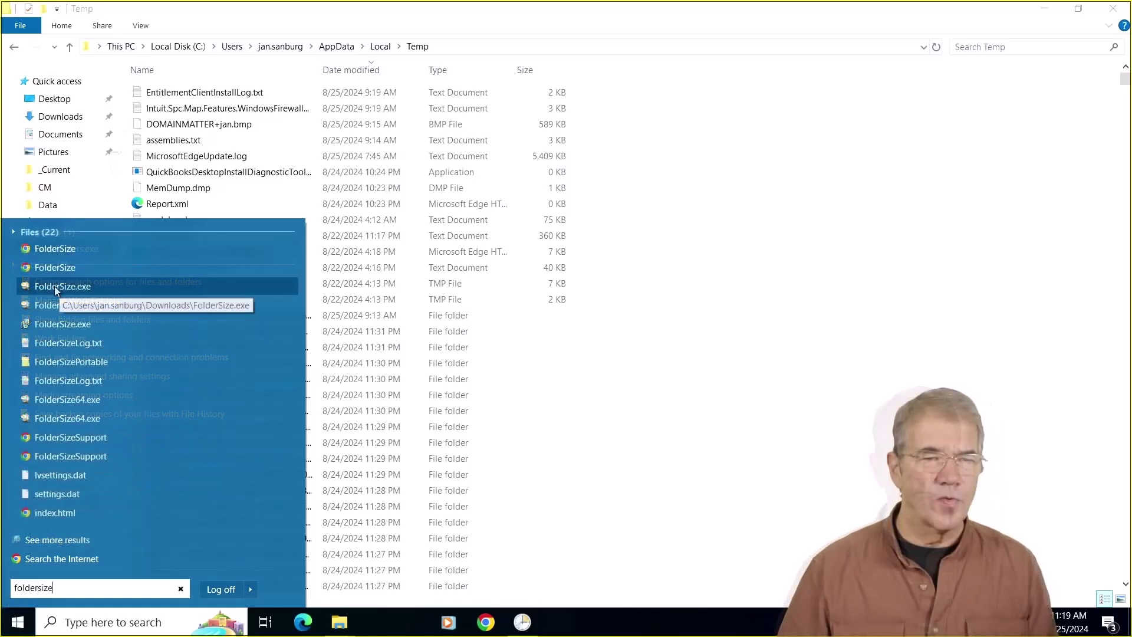
Step: Scan drive C in Folder Size and drill into Users > AppData > Local > Temp, showing 61.32 GB
{"action": "left_click", "coordinate": [54, 286]}
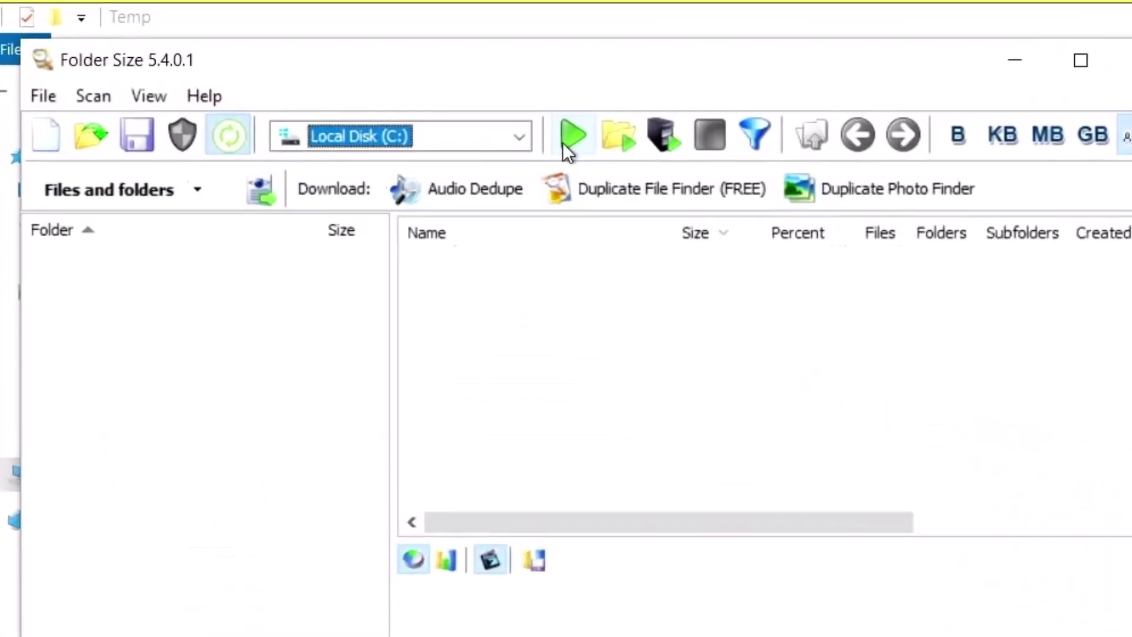
{"action": "left_click", "coordinate": [565, 144]}
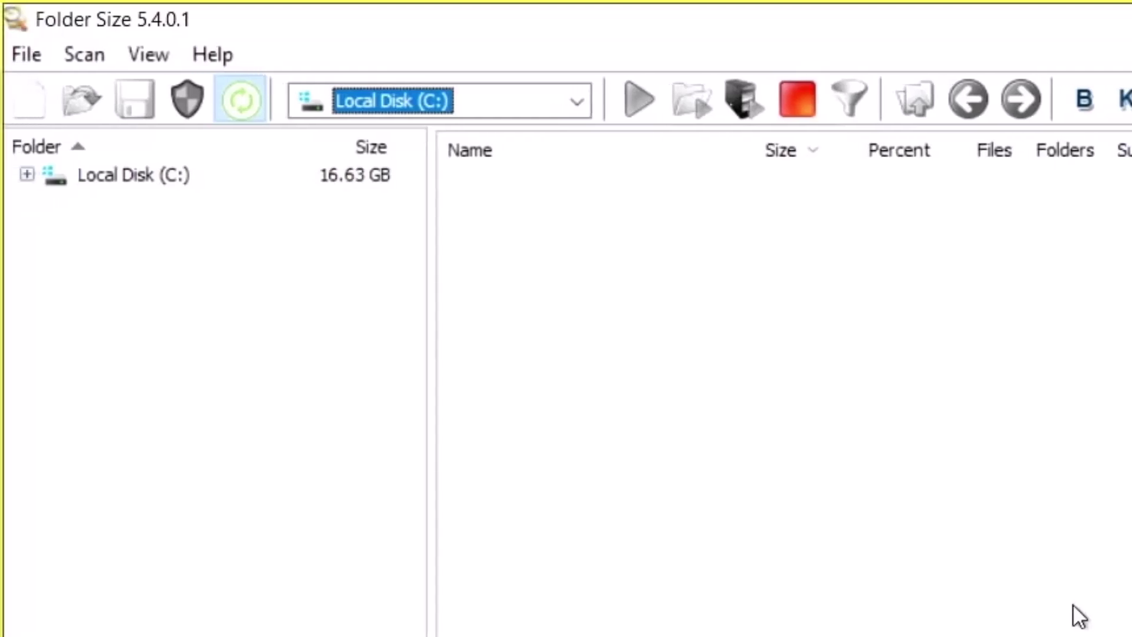
{"action": "left_click", "coordinate": [97, 171]}
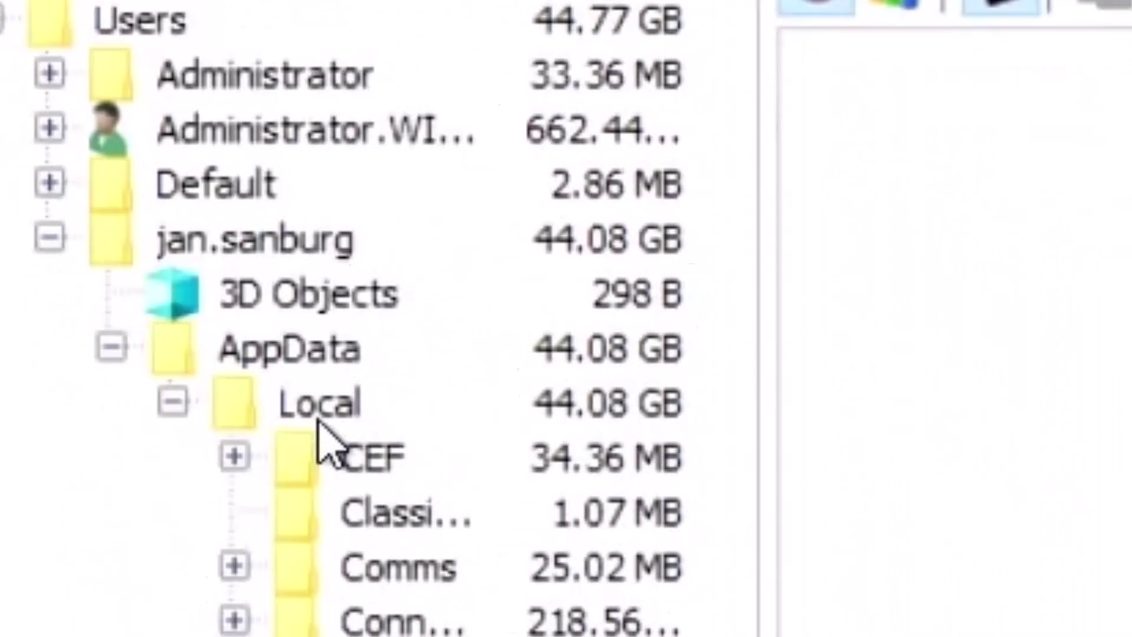
{"action": "scroll", "coordinate": [197, 51], "scroll_direction": "down", "scroll_amount": 4}
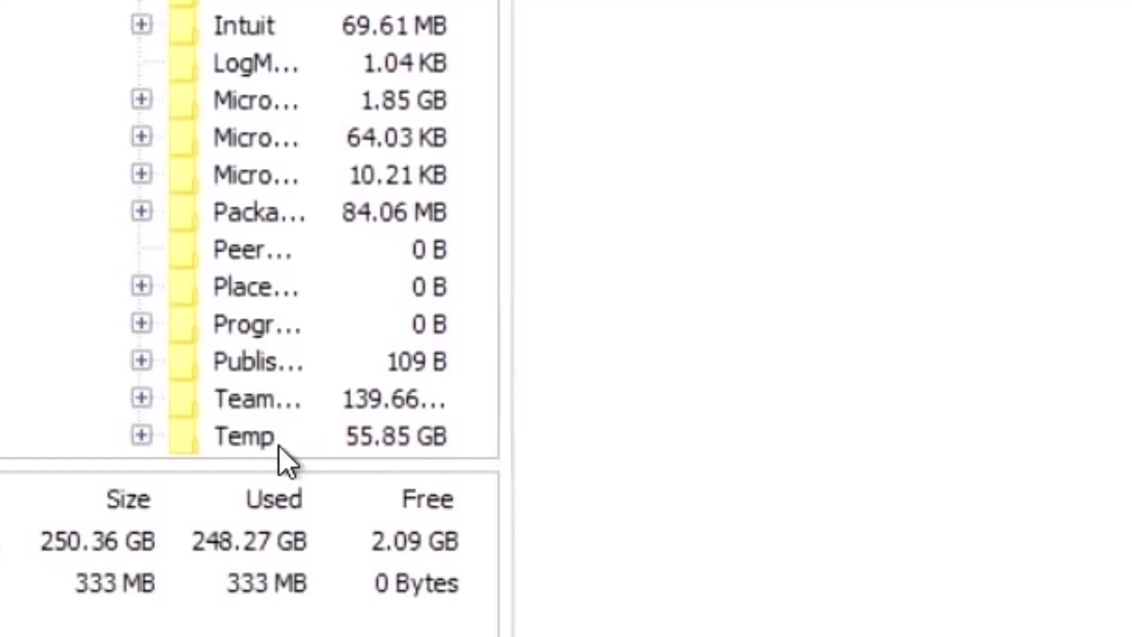
{"action": "left_click", "coordinate": [234, 438]}
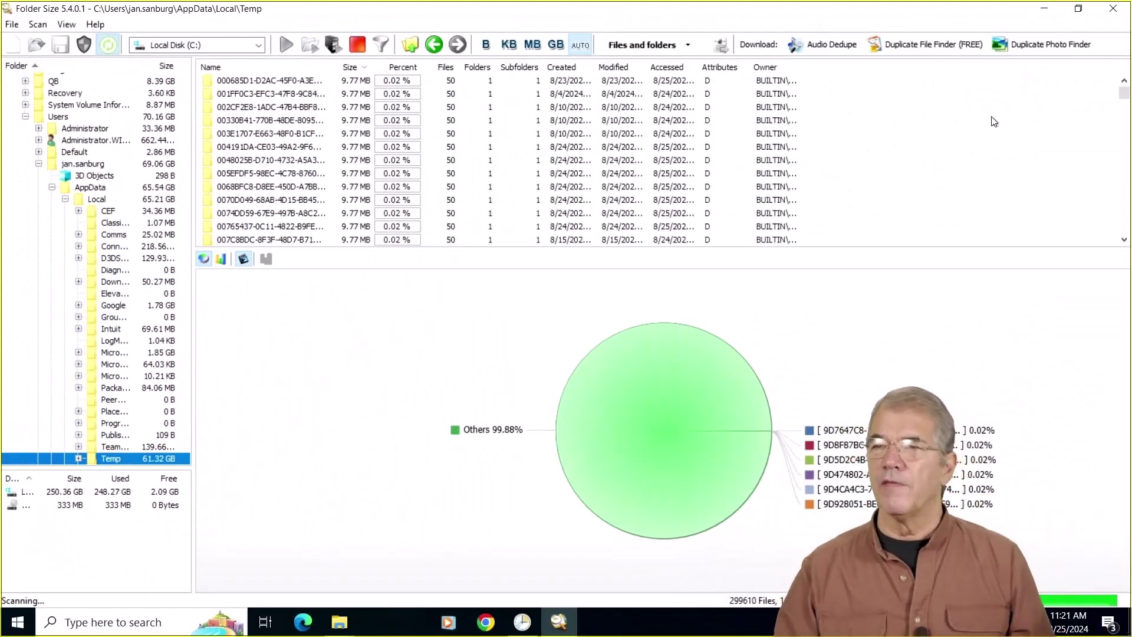
Step: Close Folder Size and scroll through the thousands of dated subfolders in the Temp folder
{"action": "left_click", "coordinate": [1114, 17]}
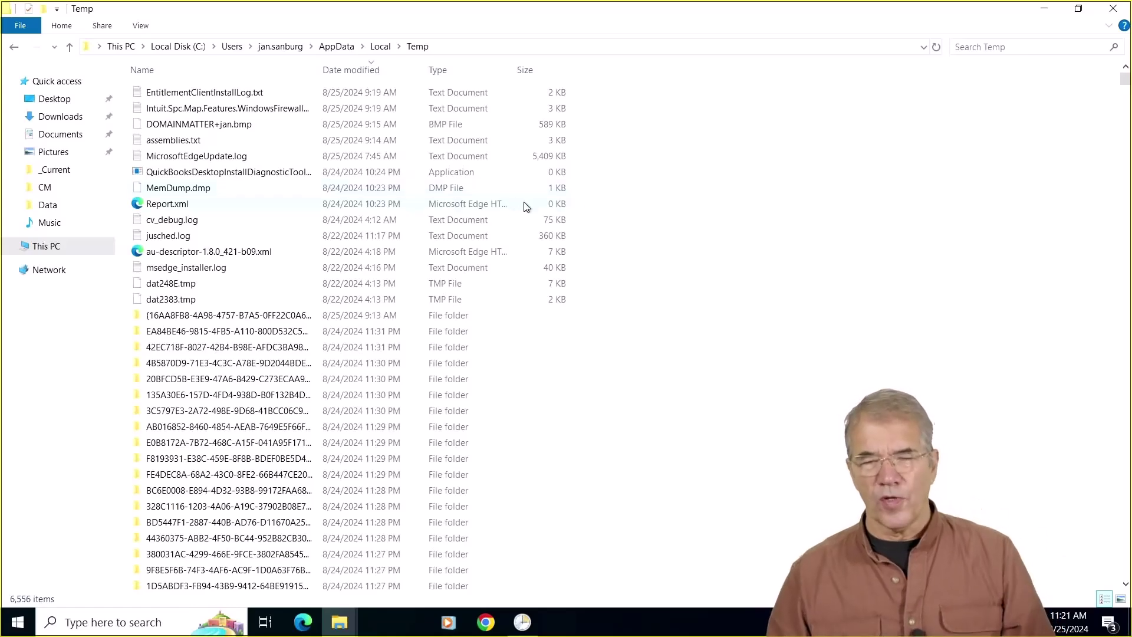
{"action": "scroll", "coordinate": [632, 180], "scroll_direction": "down", "scroll_amount": 2}
{"action": "scroll", "coordinate": [635, 183], "scroll_direction": "down", "scroll_amount": 2}
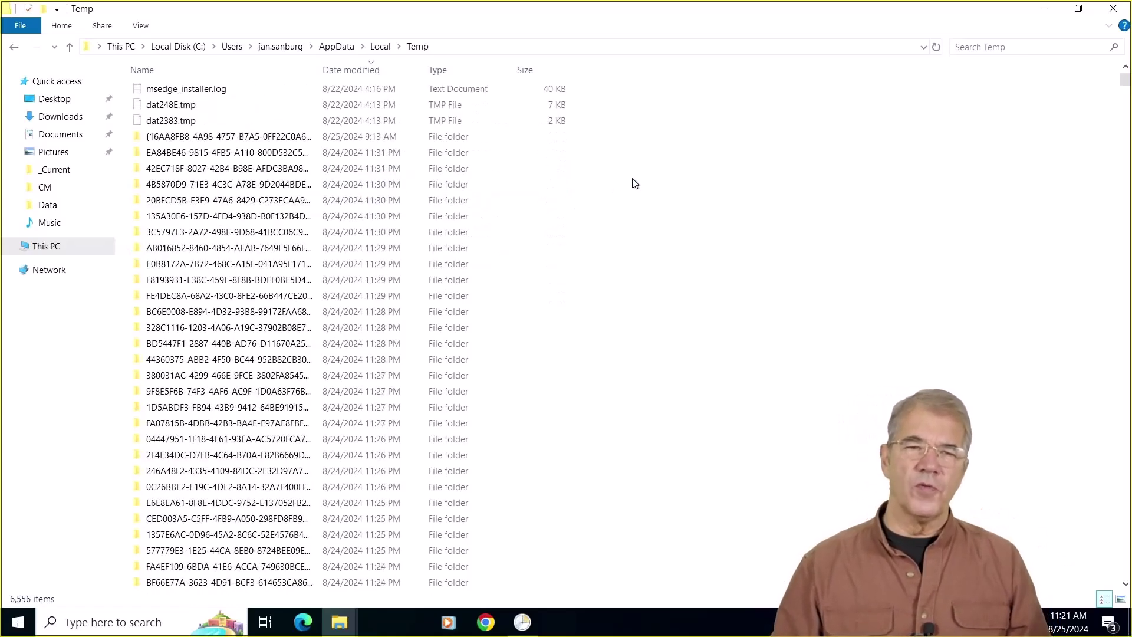
{"action": "left_click", "coordinate": [226, 152]}
{"action": "scroll", "coordinate": [234, 254], "scroll_direction": "down", "scroll_amount": 20}
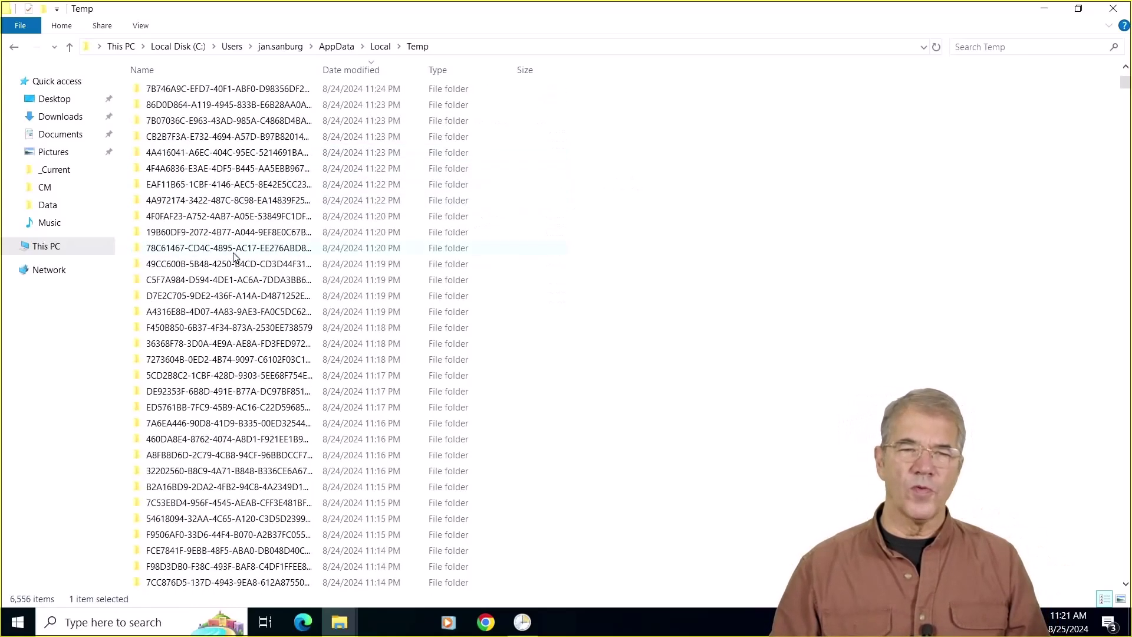
{"action": "scroll", "coordinate": [234, 260], "scroll_direction": "down", "scroll_amount": 20}
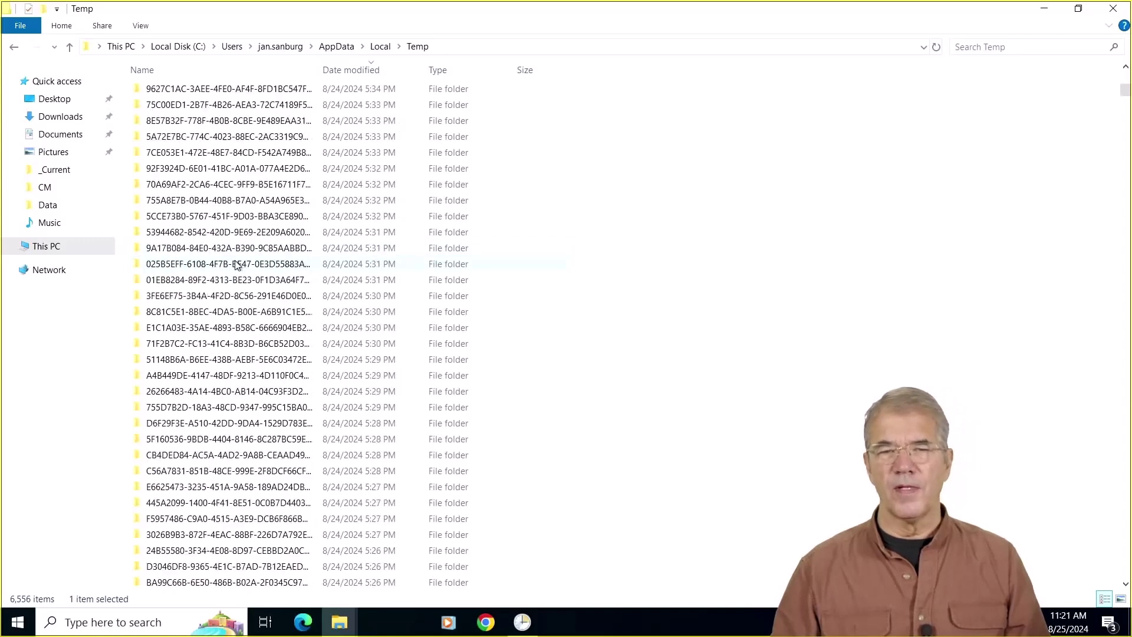
{"action": "scroll", "coordinate": [288, 242], "scroll_direction": "down", "scroll_amount": 2}
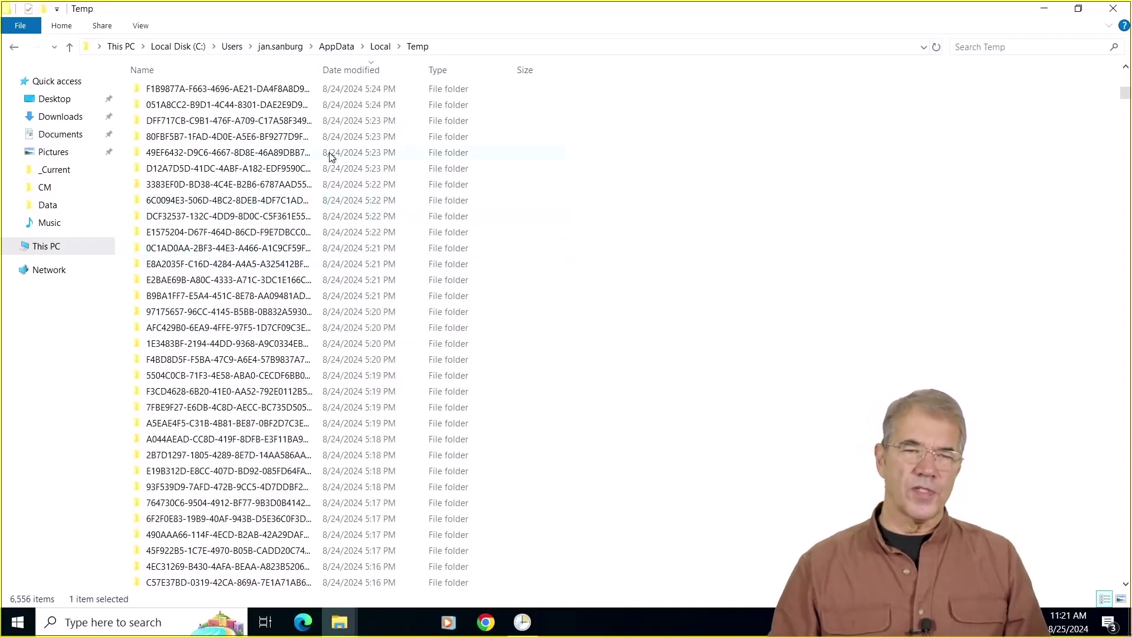
{"action": "scroll", "coordinate": [346, 338], "scroll_direction": "down", "scroll_amount": 20}
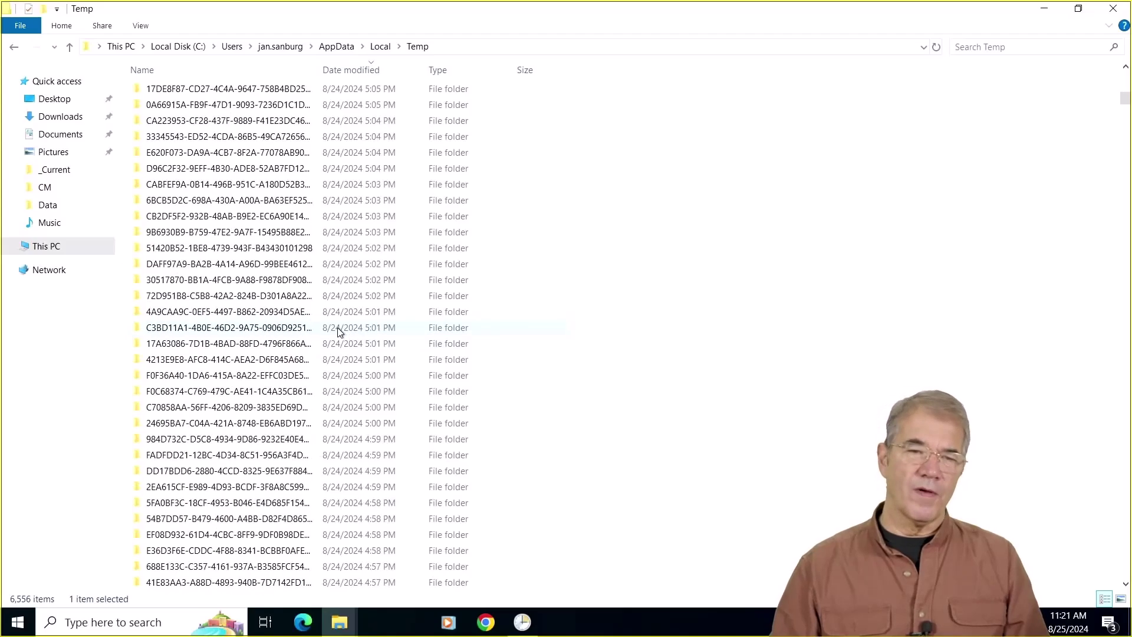
{"action": "scroll", "coordinate": [345, 343], "scroll_direction": "down", "scroll_amount": 20}
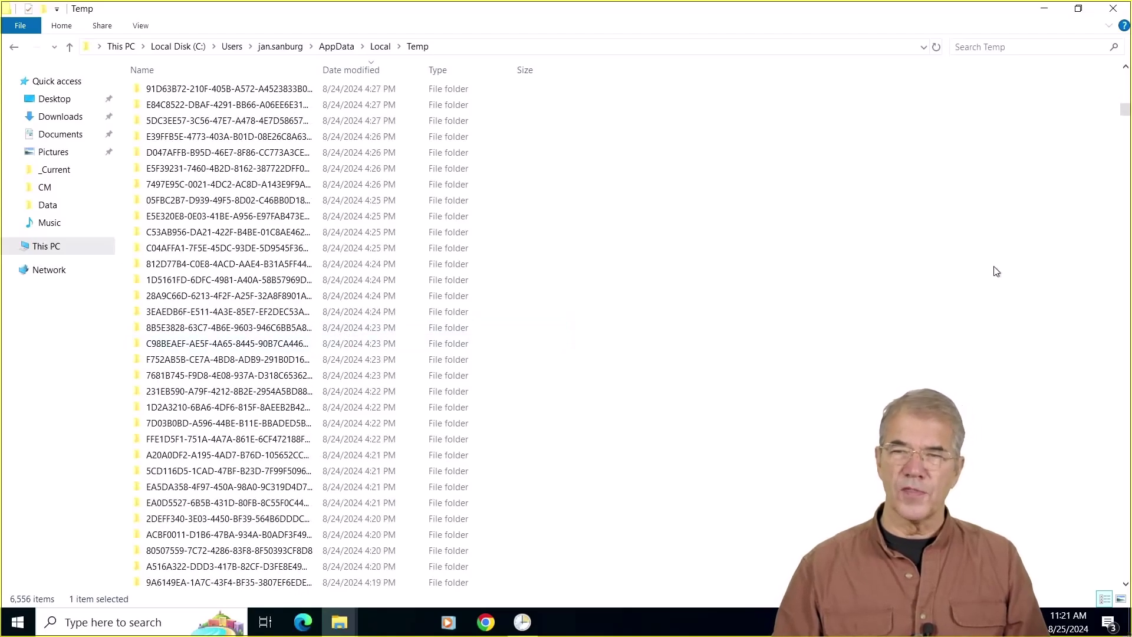
{"action": "scroll", "coordinate": [330, 336], "scroll_direction": "down", "scroll_amount": 20}
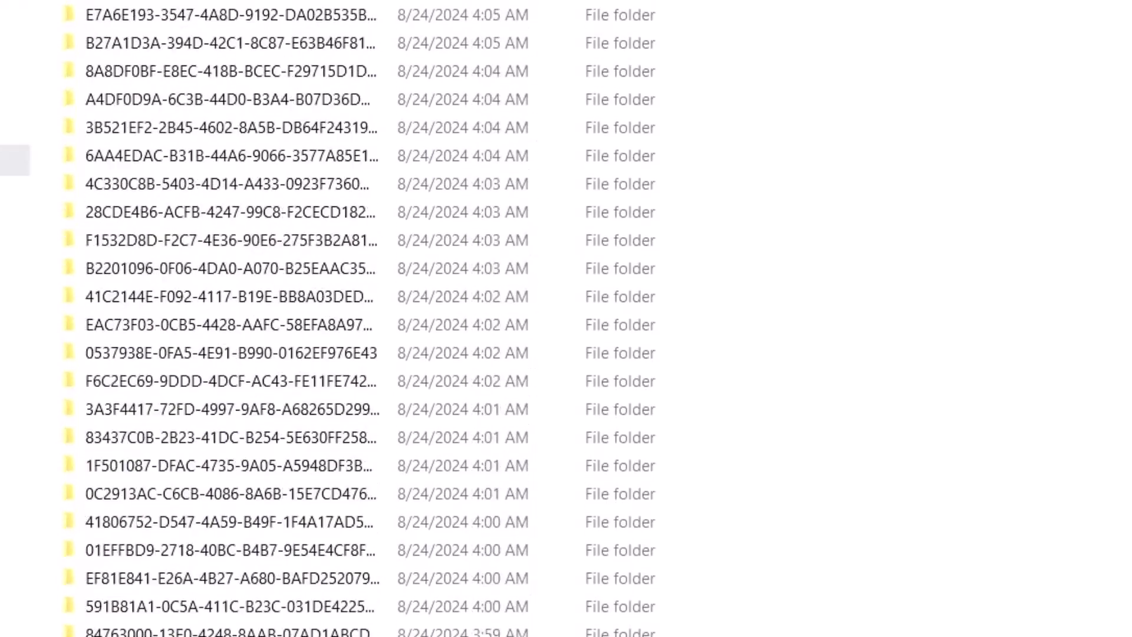
{"action": "scroll", "coordinate": [360, 318], "scroll_direction": "down", "scroll_amount": 20}
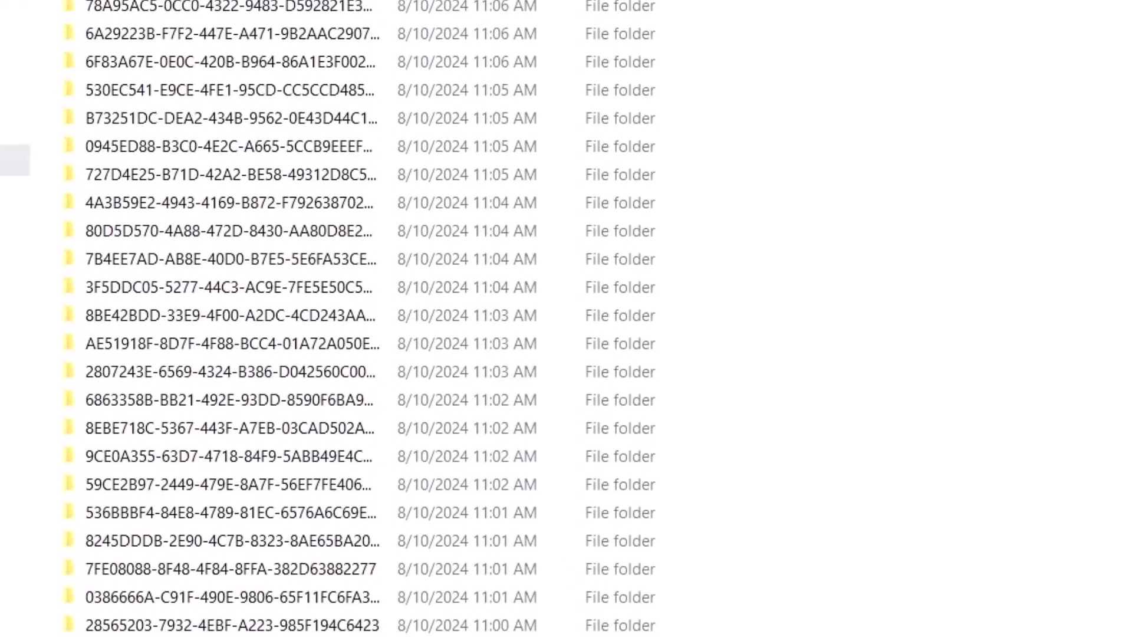
{"action": "scroll", "coordinate": [360, 319], "scroll_direction": "up", "scroll_amount": 20}
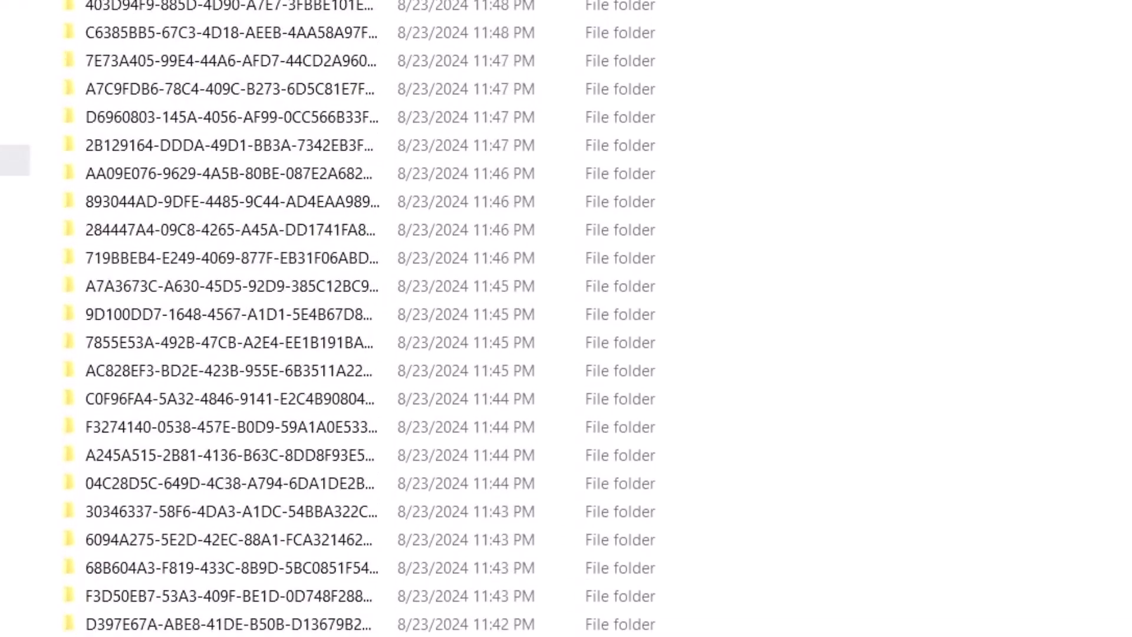
{"action": "scroll", "coordinate": [359, 318], "scroll_direction": "up", "scroll_amount": 20}
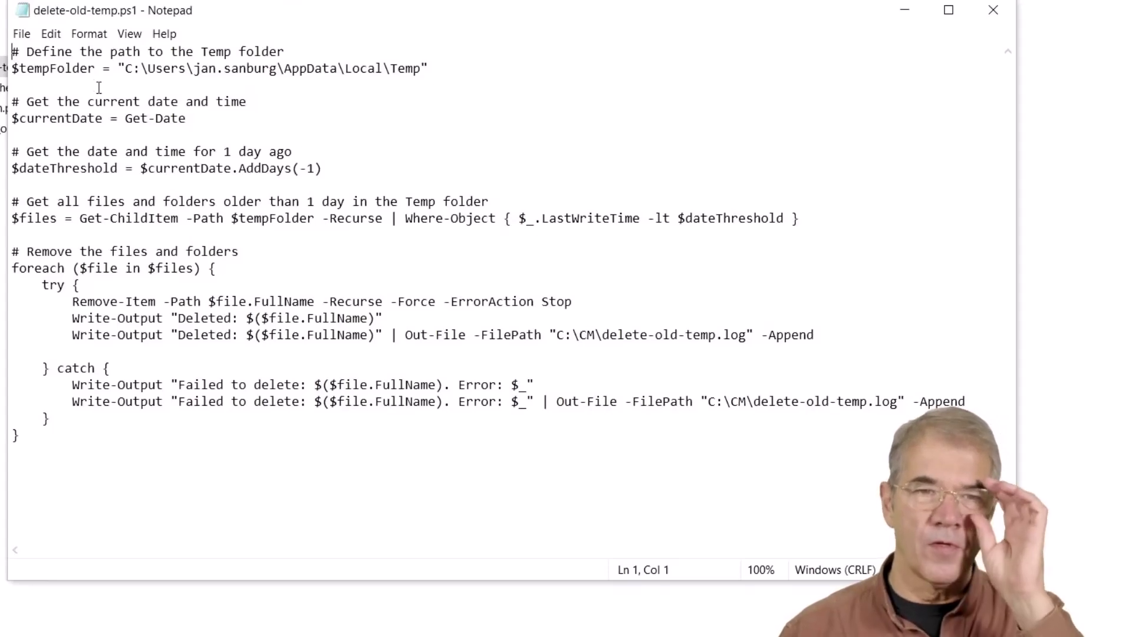
Step: Highlight the script's Temp path, current date, one-day threshold, foreach deletion loop and C:\CM\delete-old-temp.log path
{"action": "left_click_drag", "start_coordinate": [95, 68], "coordinate": [18, 52]}
{"action": "left_click", "coordinate": [125, 118]}
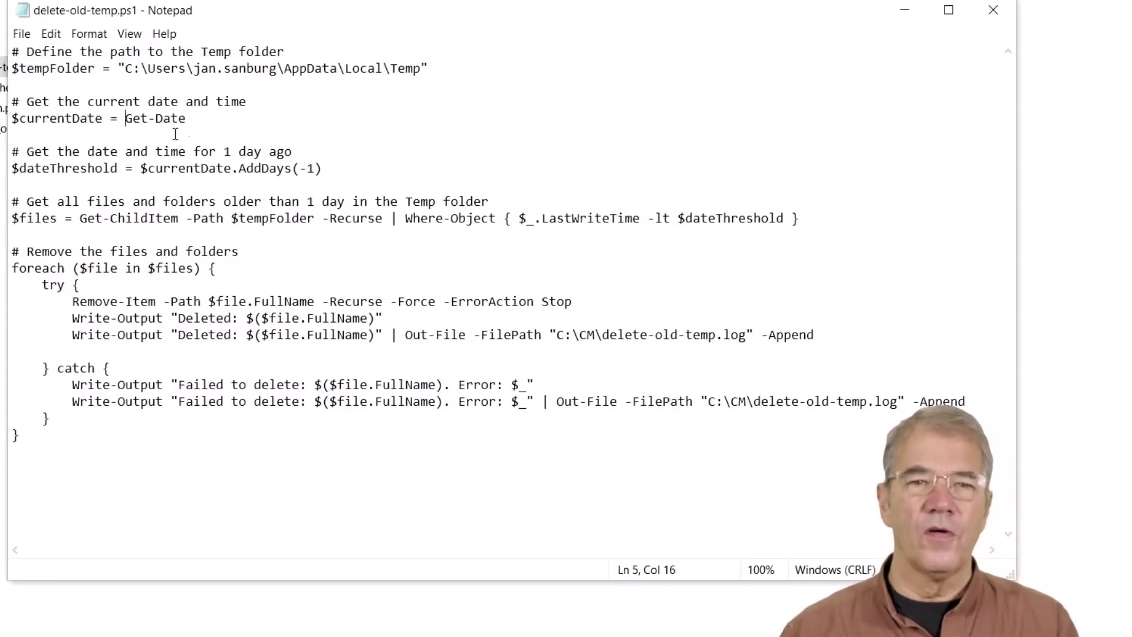
{"action": "left_click_drag", "start_coordinate": [325, 168], "coordinate": [4, 168]}
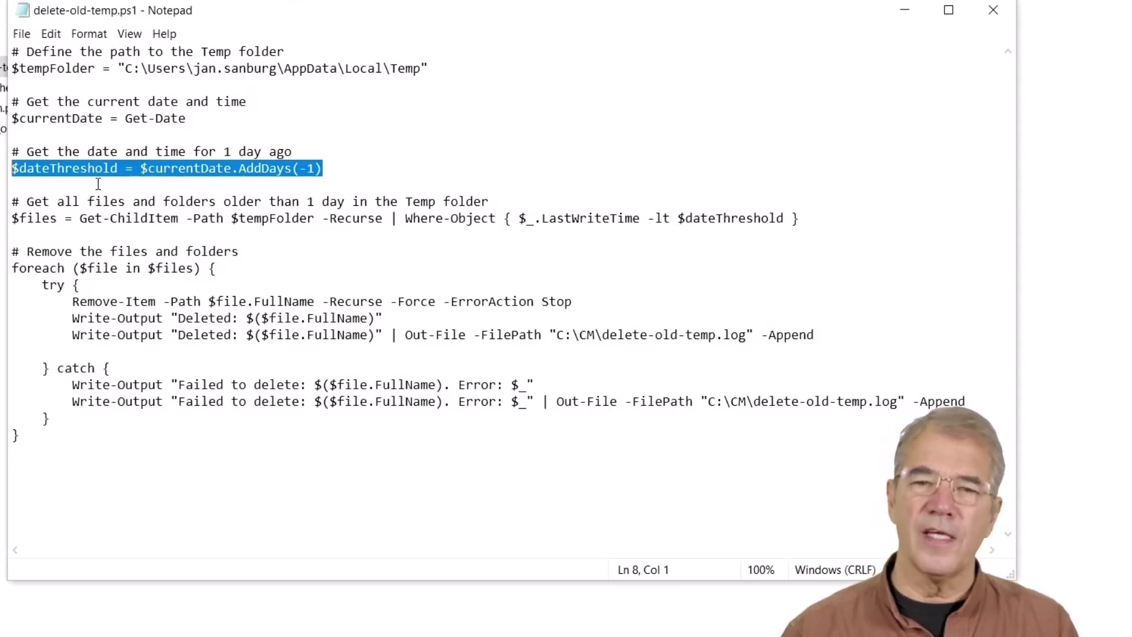
{"action": "left_click_drag", "start_coordinate": [66, 466], "coordinate": [6, 268]}
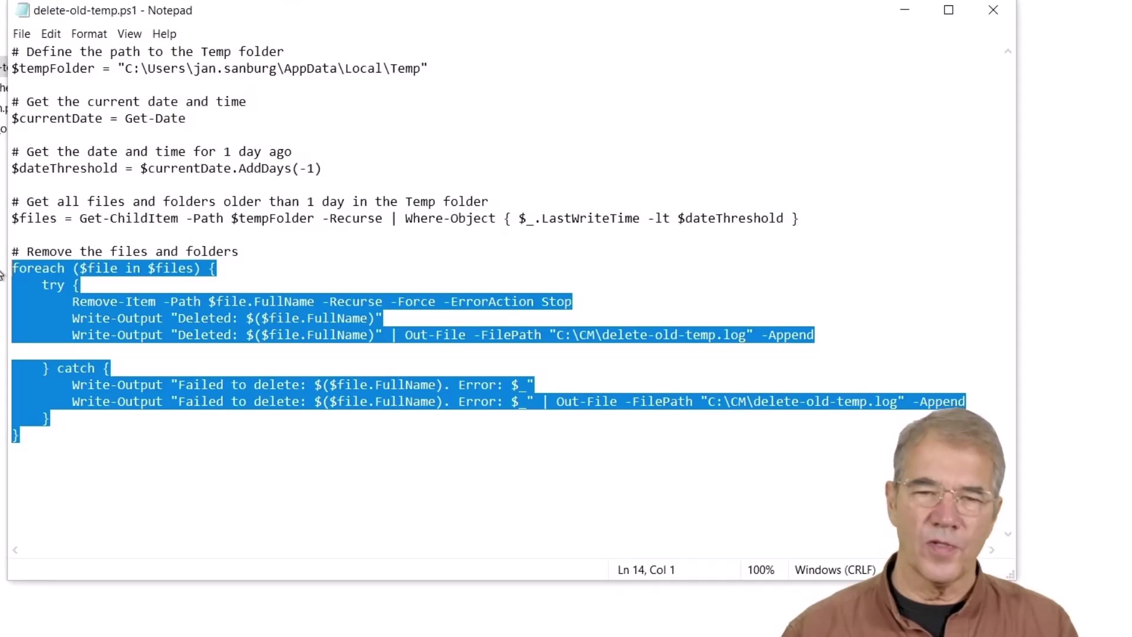
{"action": "left_click", "coordinate": [419, 267]}
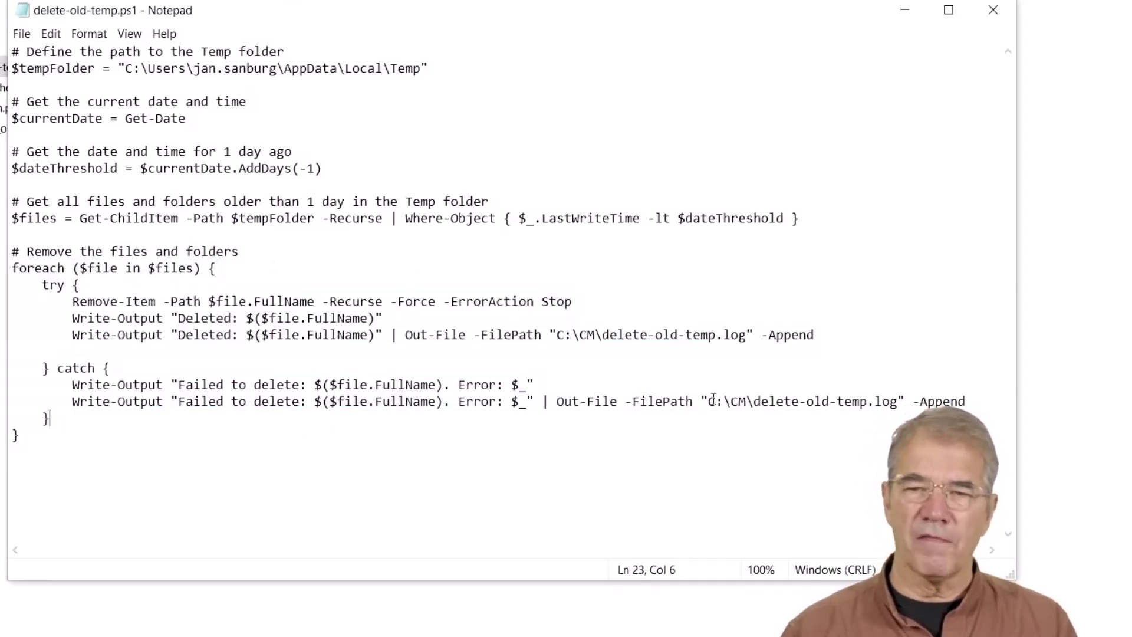
{"action": "left_click_drag", "start_coordinate": [709, 401], "coordinate": [900, 400]}
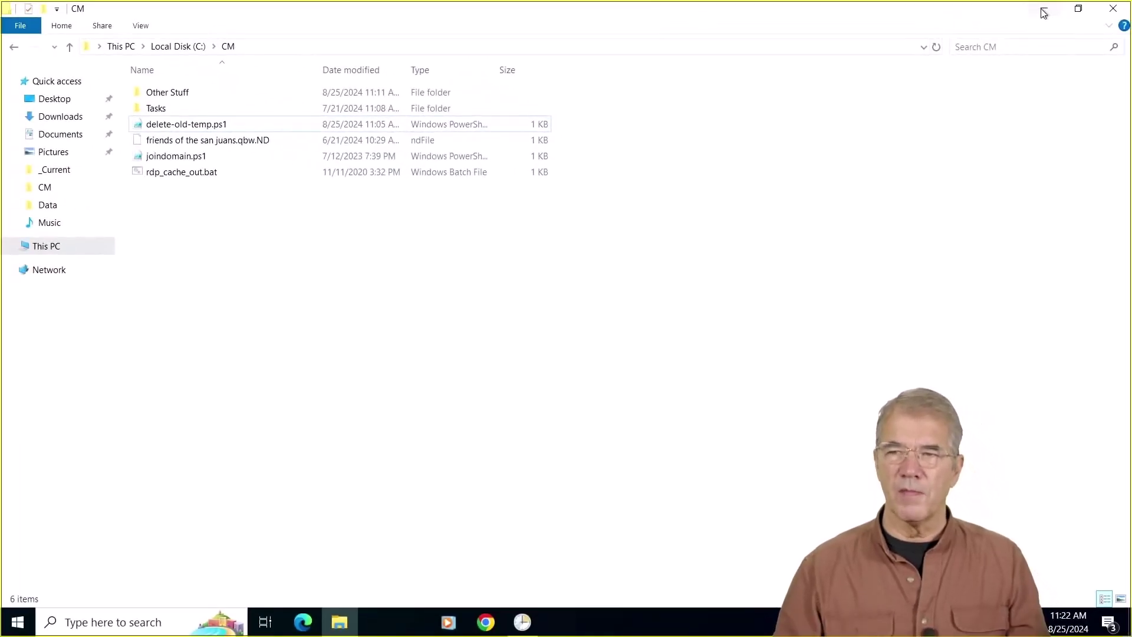
Step: Minimize File Explorer and launch Task Scheduler by searching Start for 'task'
{"action": "left_click", "coordinate": [1044, 11]}
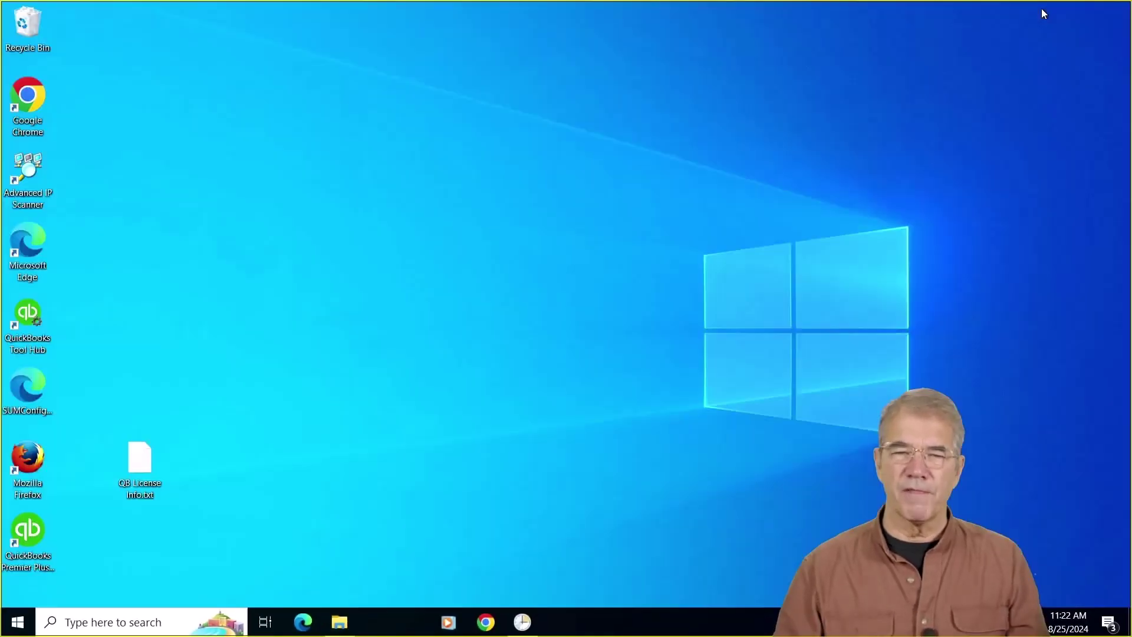
{"action": "left_click", "coordinate": [523, 623]}
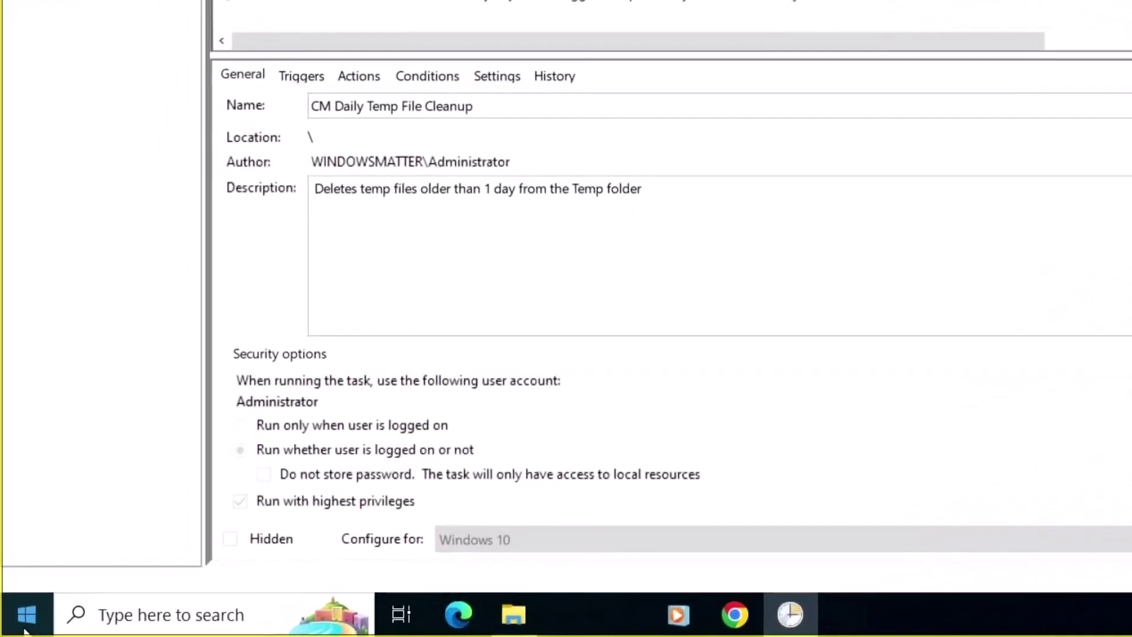
{"action": "left_click", "coordinate": [18, 622]}
{"action": "type", "text": "t"}
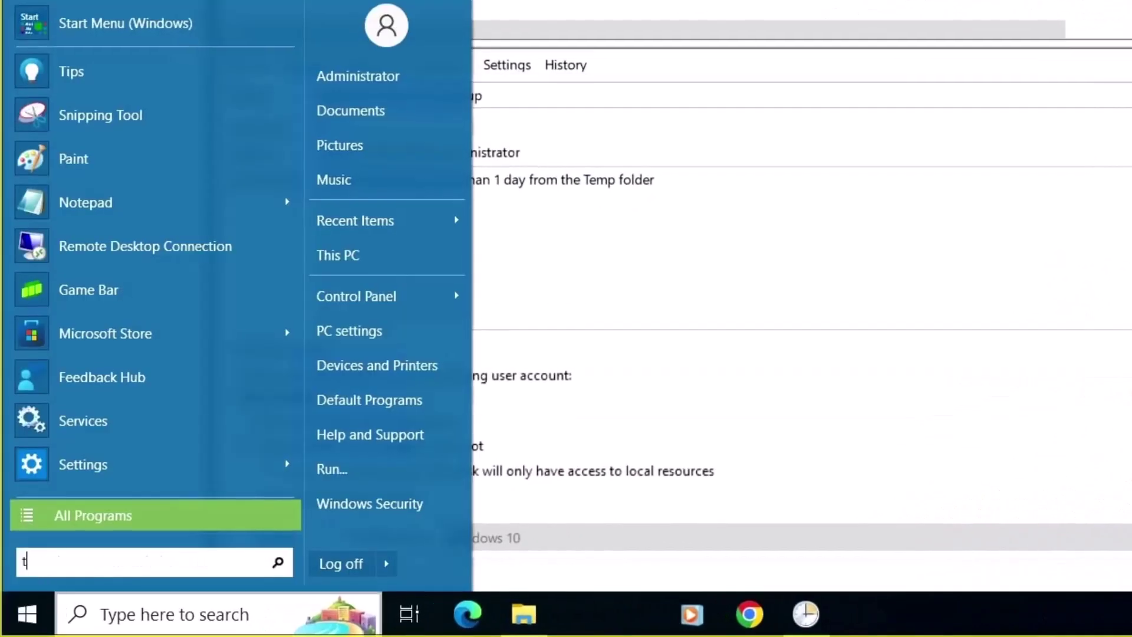
{"action": "type", "text": "ask"}
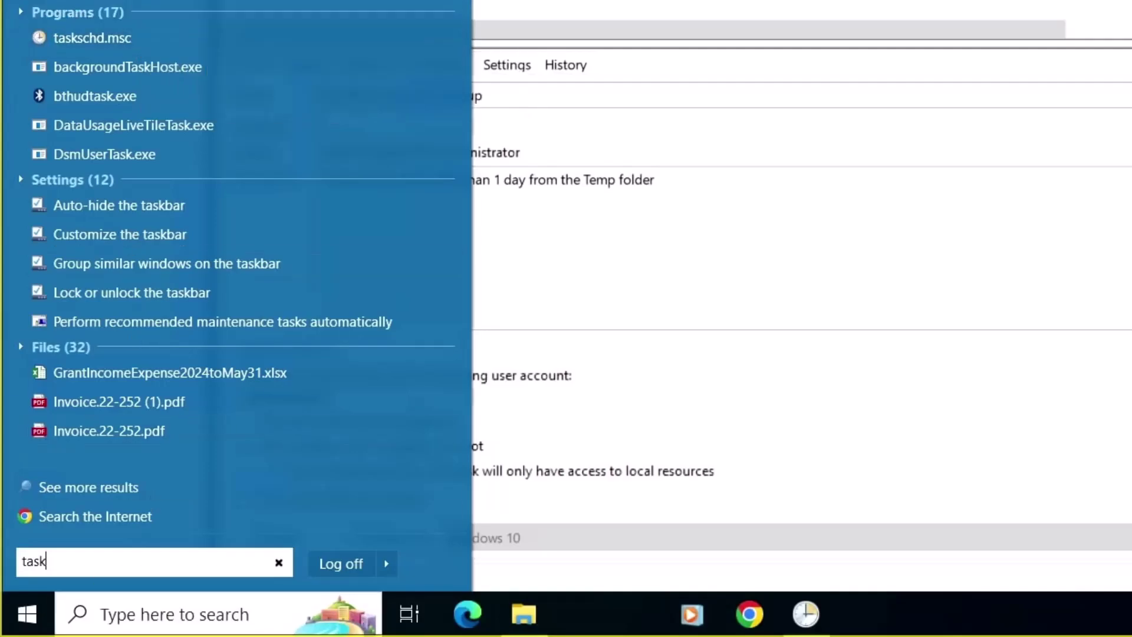
{"action": "key", "text": "Escape"}
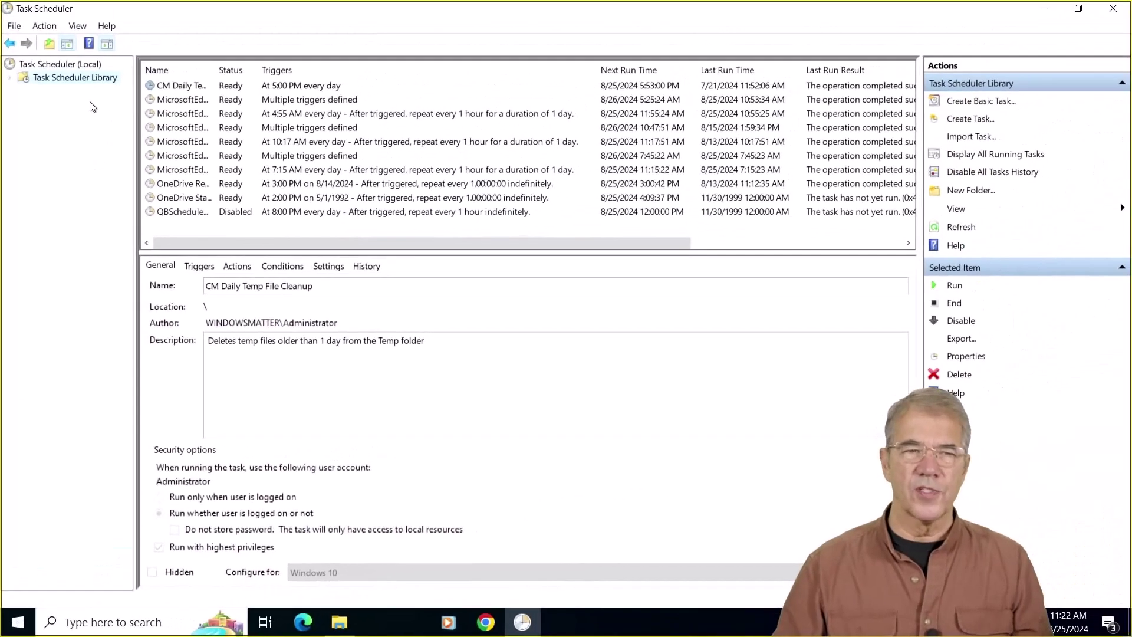
Step: Select the CM Daily Temp File Cleanup task in the Task Scheduler Library
{"action": "right_click", "coordinate": [99, 82]}
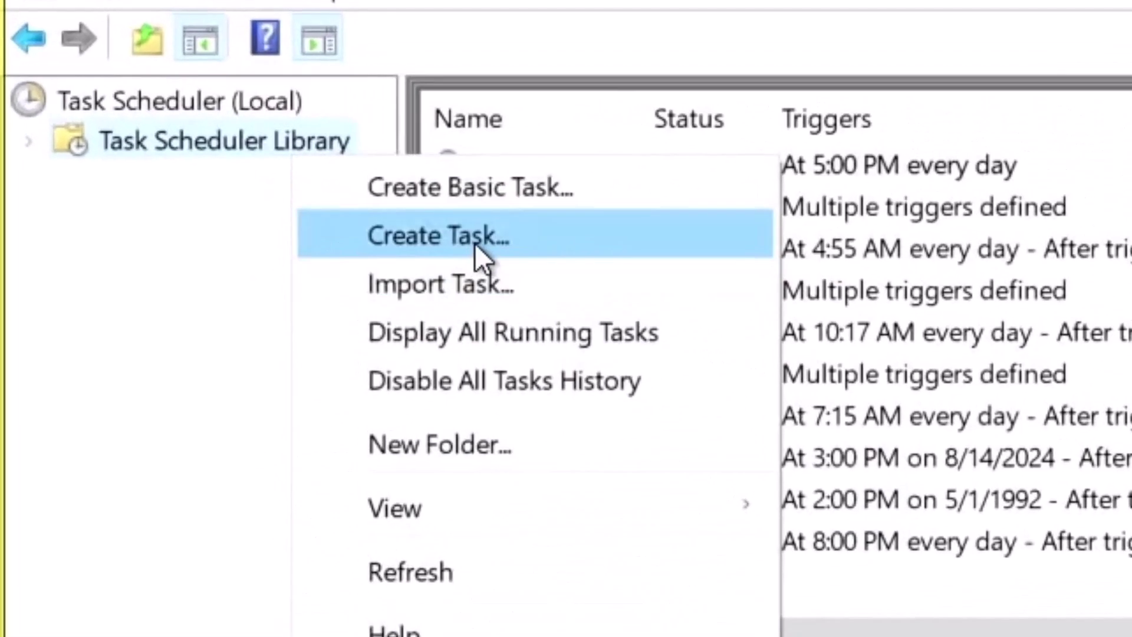
{"action": "left_click", "coordinate": [734, 23]}
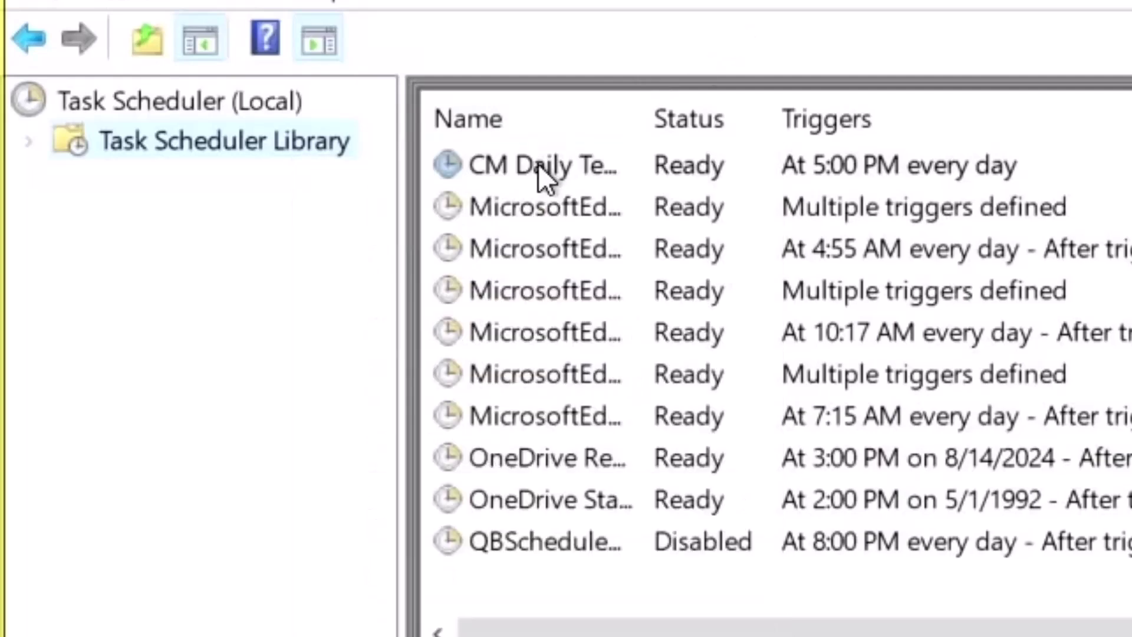
{"action": "left_click", "coordinate": [518, 168]}
Step: Show the task's General tab with description 'Deletes temp files older than 1 day from the Temp folder'
{"action": "double_click", "coordinate": [518, 168]}
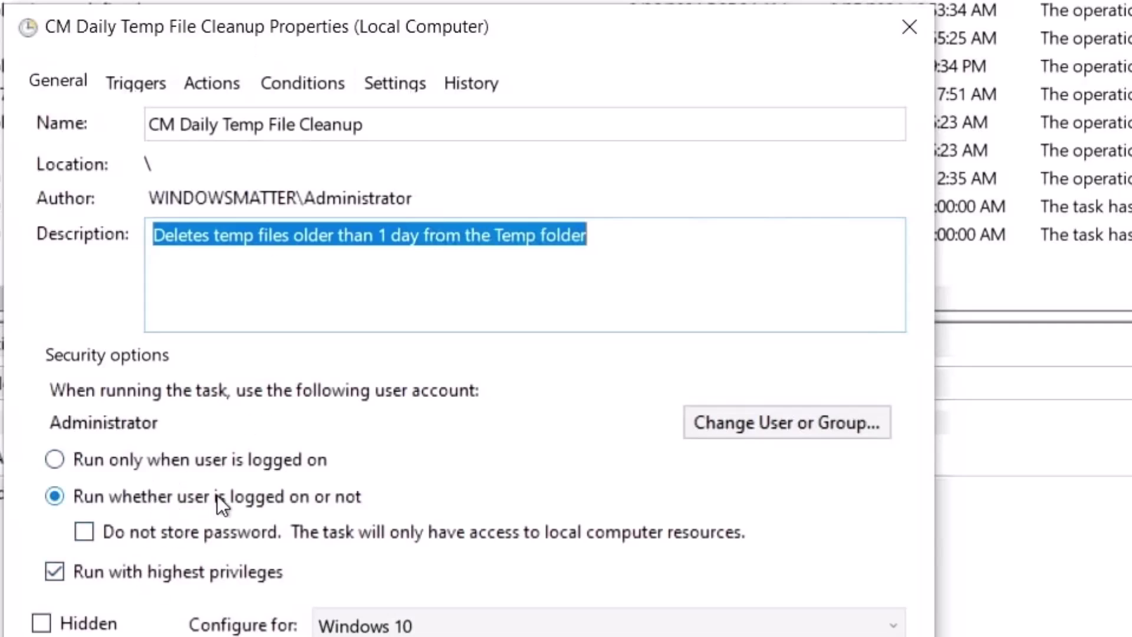
{"action": "left_click", "coordinate": [254, 286]}
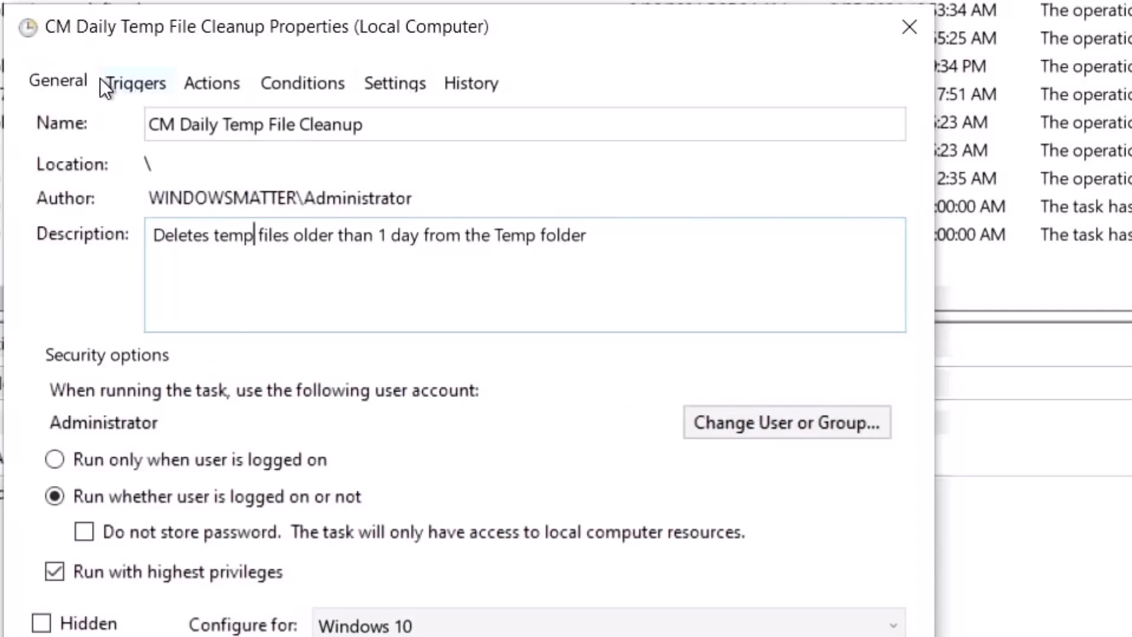
Step: Edit the Daily 5:00 PM trigger, try a 1-hour repeat interval, then turn repetition back off
{"action": "left_click", "coordinate": [140, 88]}
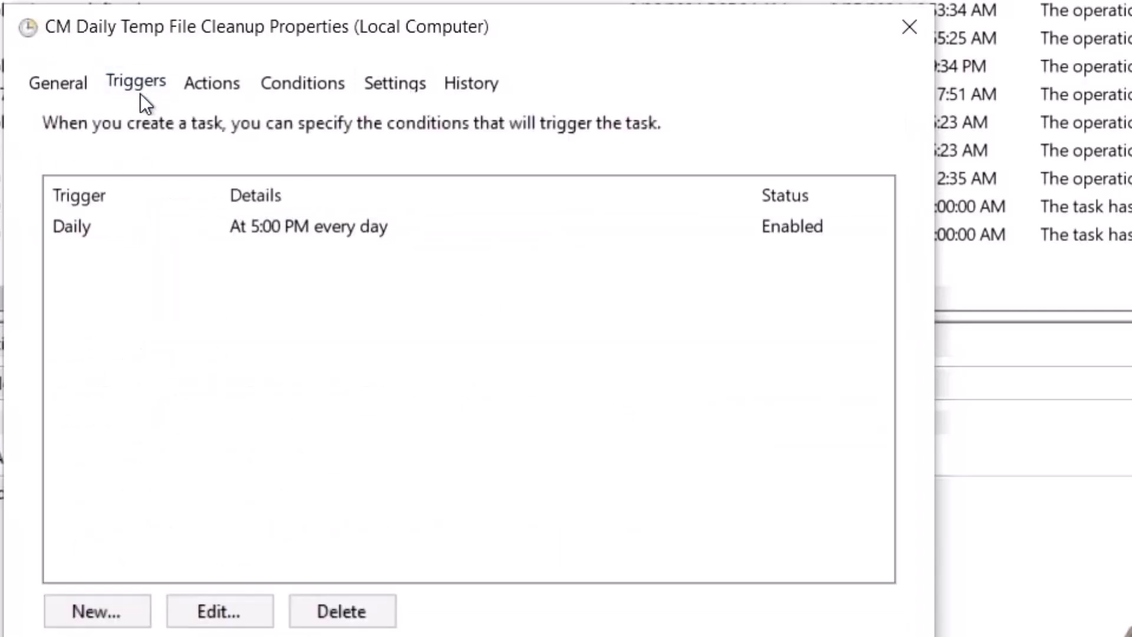
{"action": "double_click", "coordinate": [94, 233]}
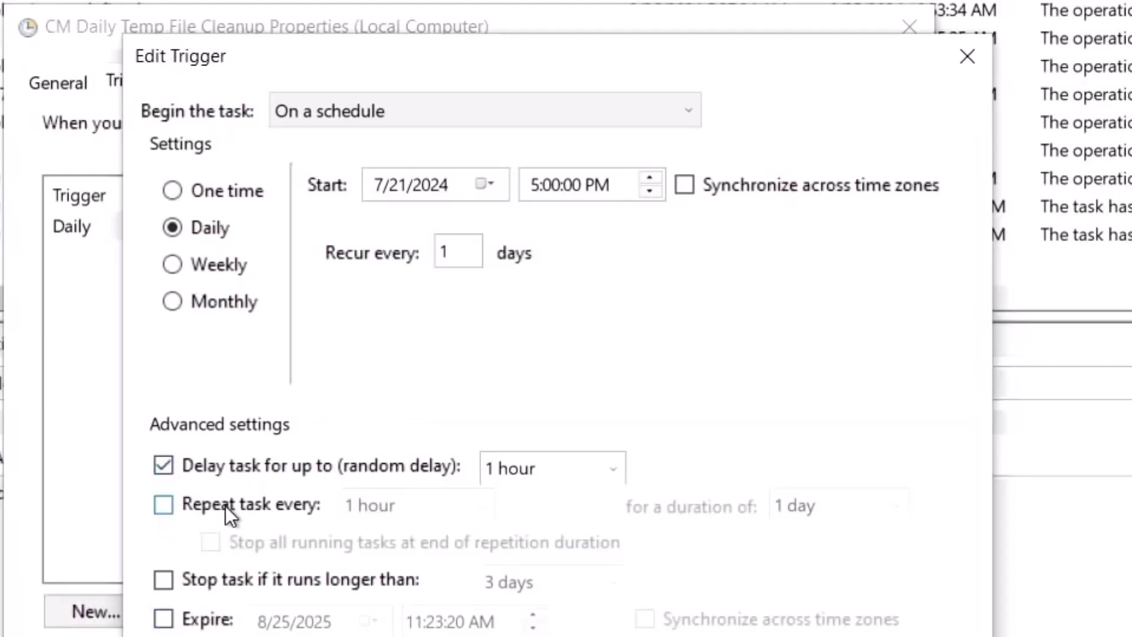
{"action": "left_click", "coordinate": [285, 503]}
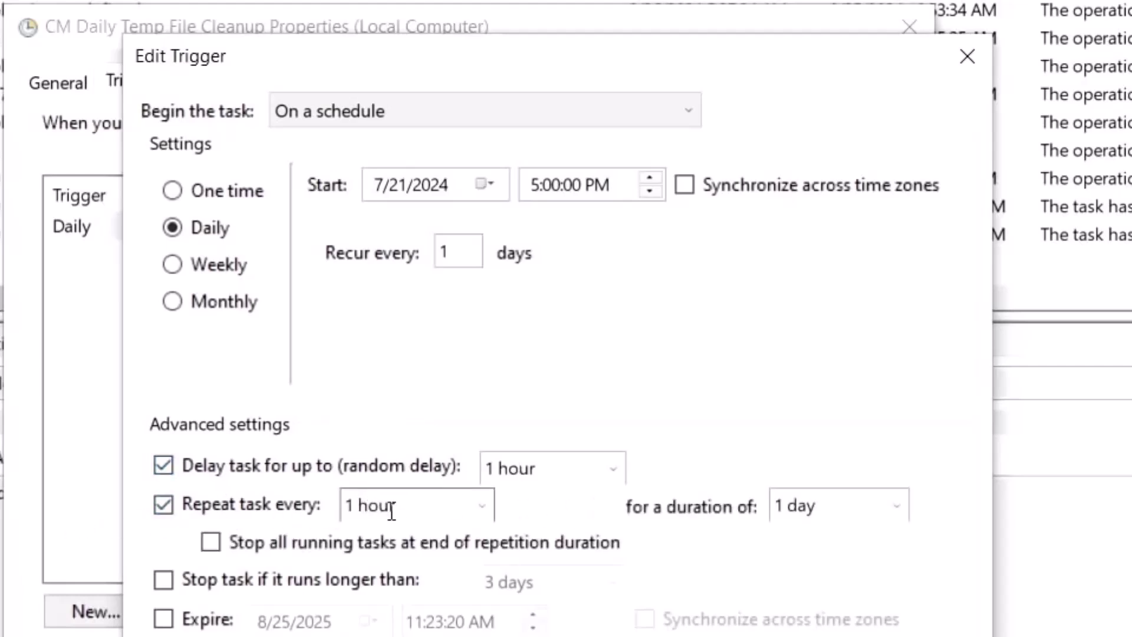
{"action": "left_click", "coordinate": [481, 506]}
{"action": "left_click", "coordinate": [480, 503]}
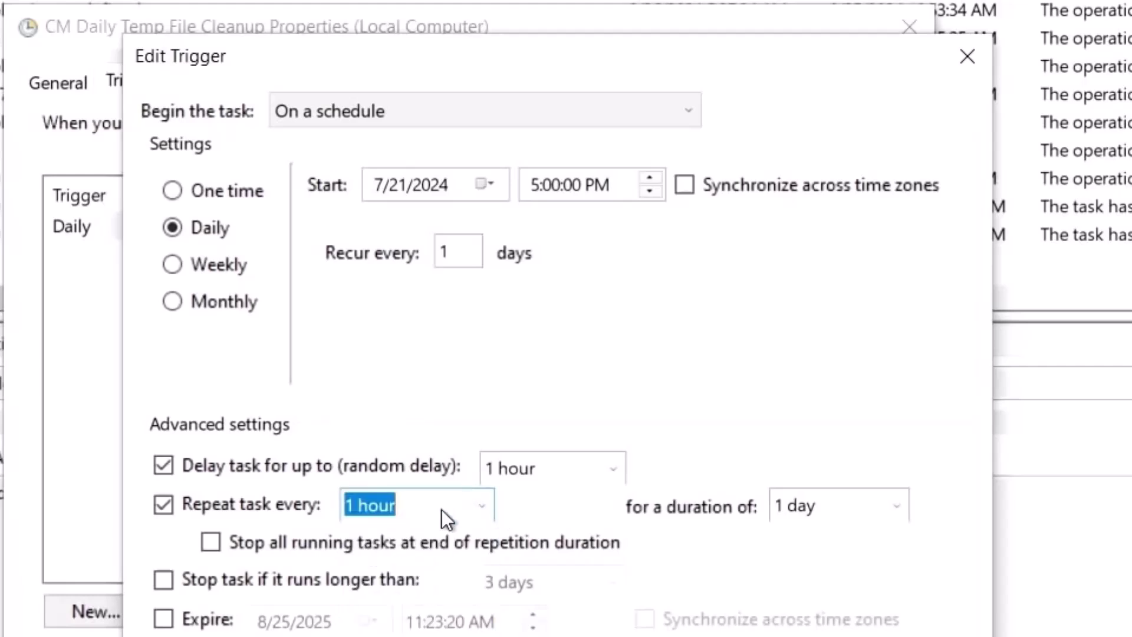
{"action": "left_click", "coordinate": [158, 510]}
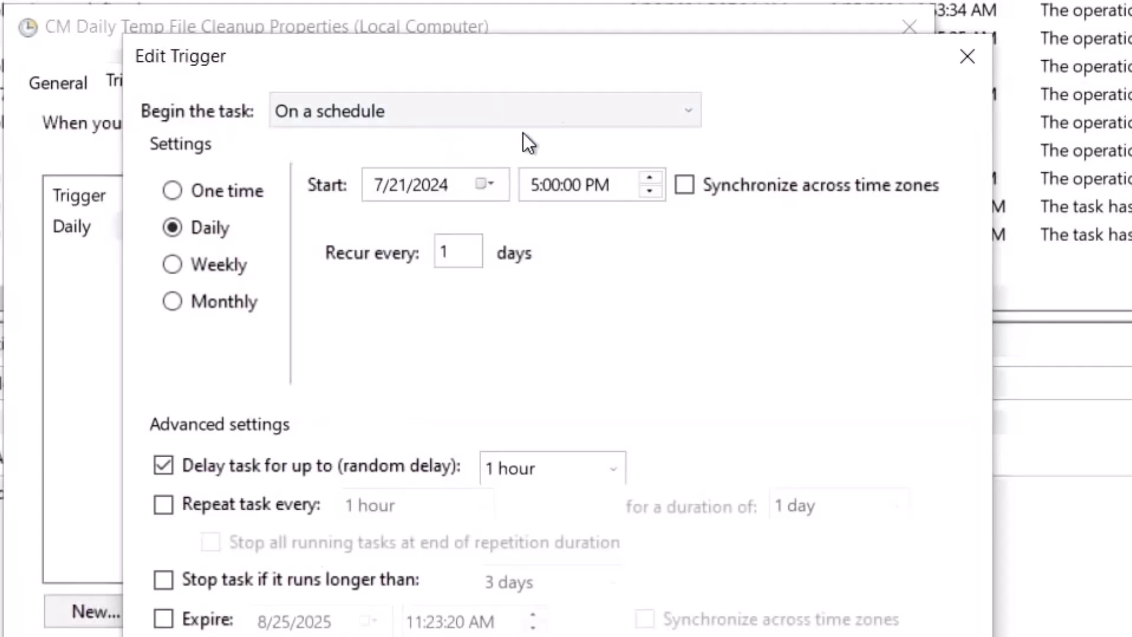
{"action": "key", "text": "Return"}
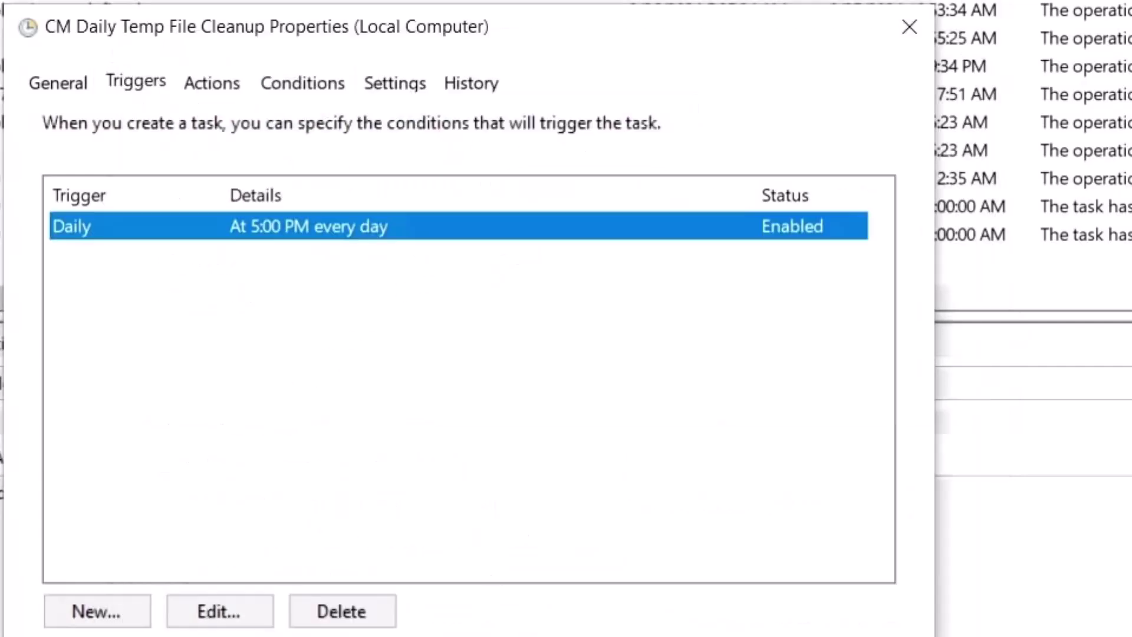
Step: Inspect the powershell.exe action with its "C:\CM\delete-old-temp.ps1" argument, then view Conditions and Settings
{"action": "left_click", "coordinate": [222, 89]}
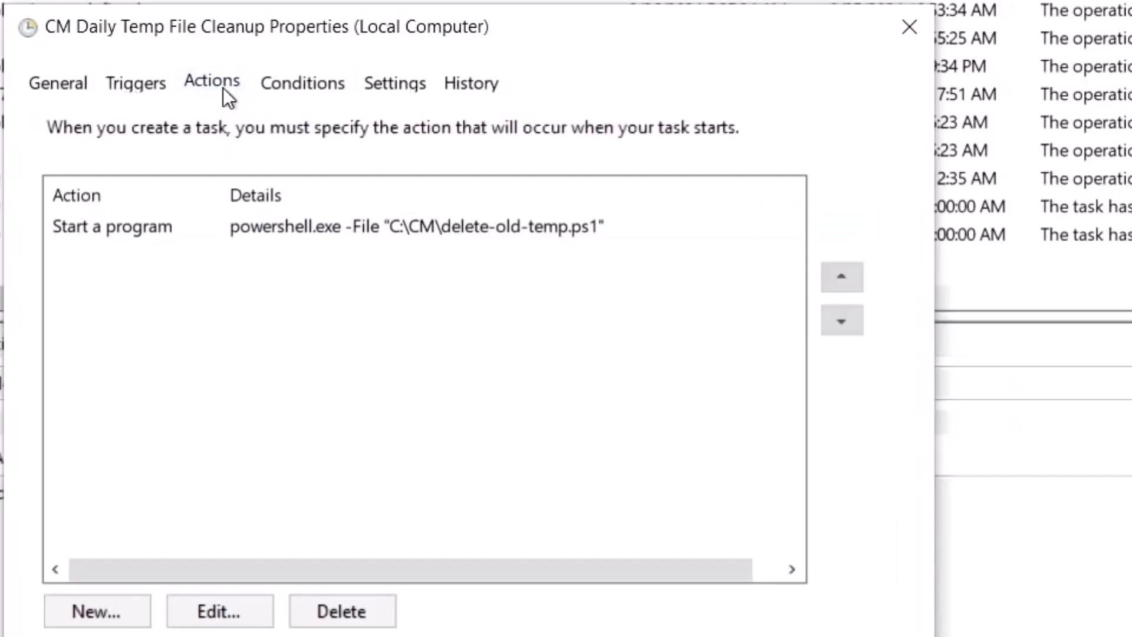
{"action": "double_click", "coordinate": [331, 235]}
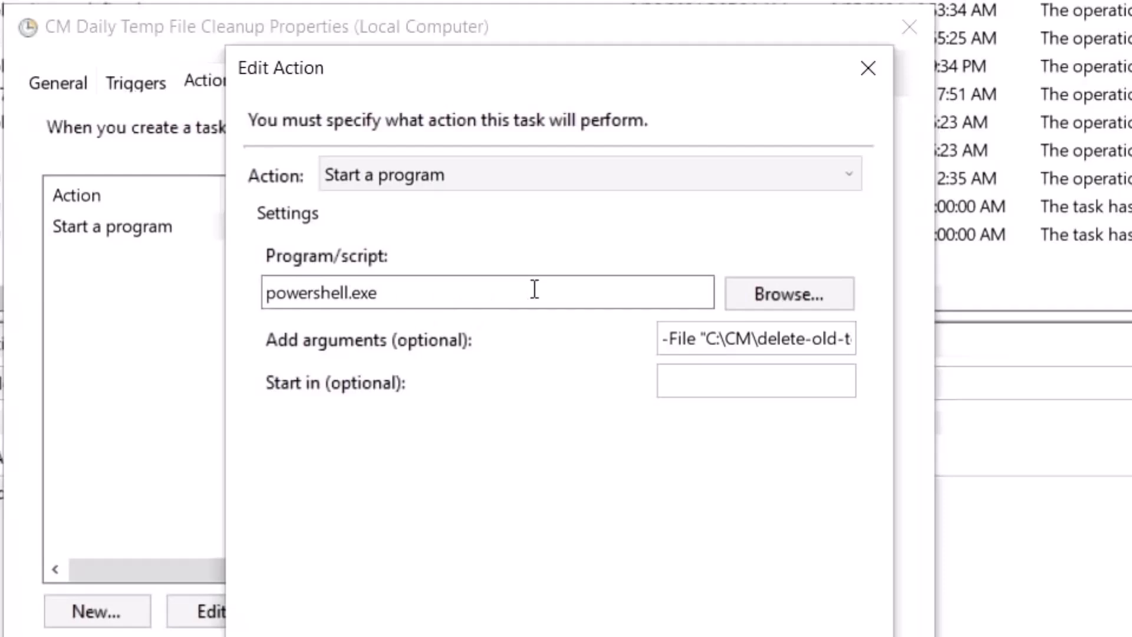
{"action": "left_click_drag", "start_coordinate": [533, 288], "coordinate": [199, 288]}
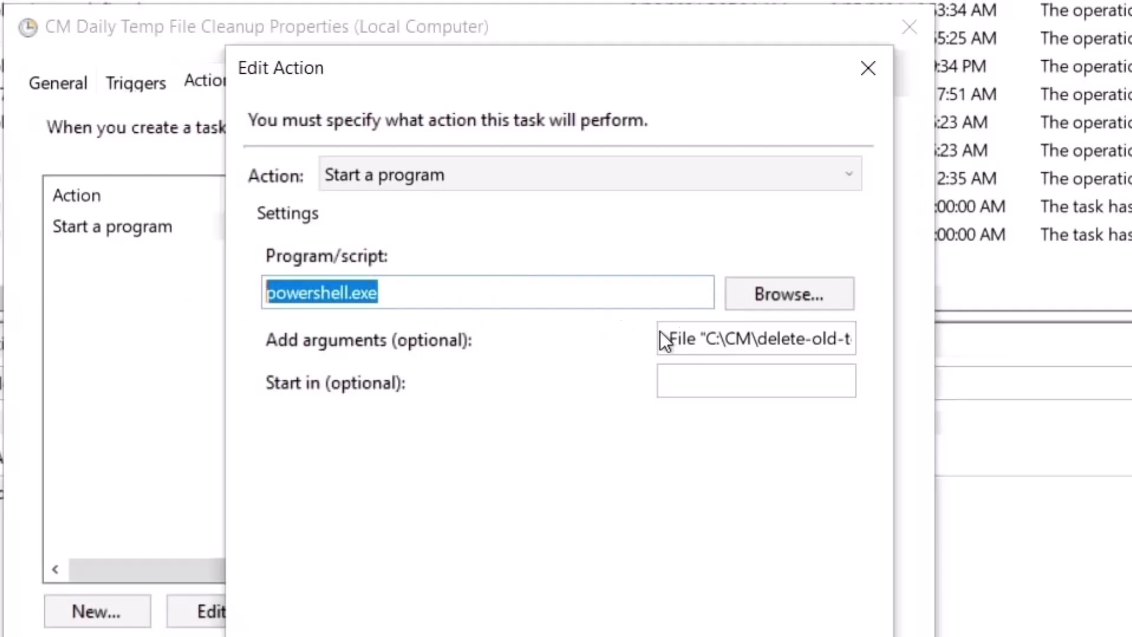
{"action": "left_click_drag", "start_coordinate": [668, 340], "coordinate": [902, 346]}
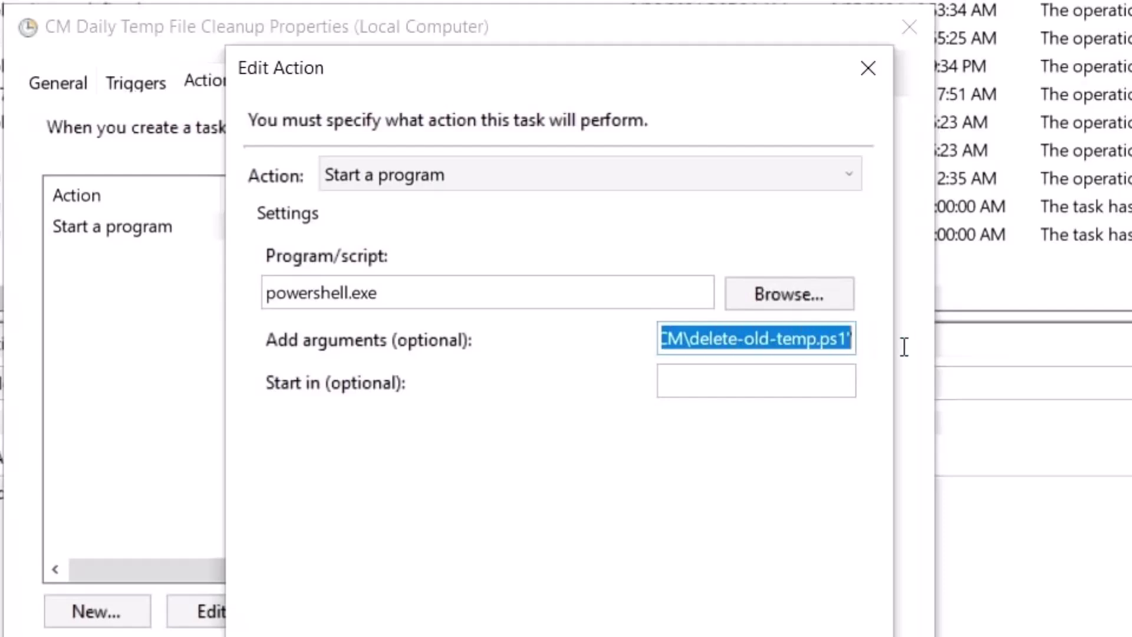
{"action": "left_click", "coordinate": [705, 632]}
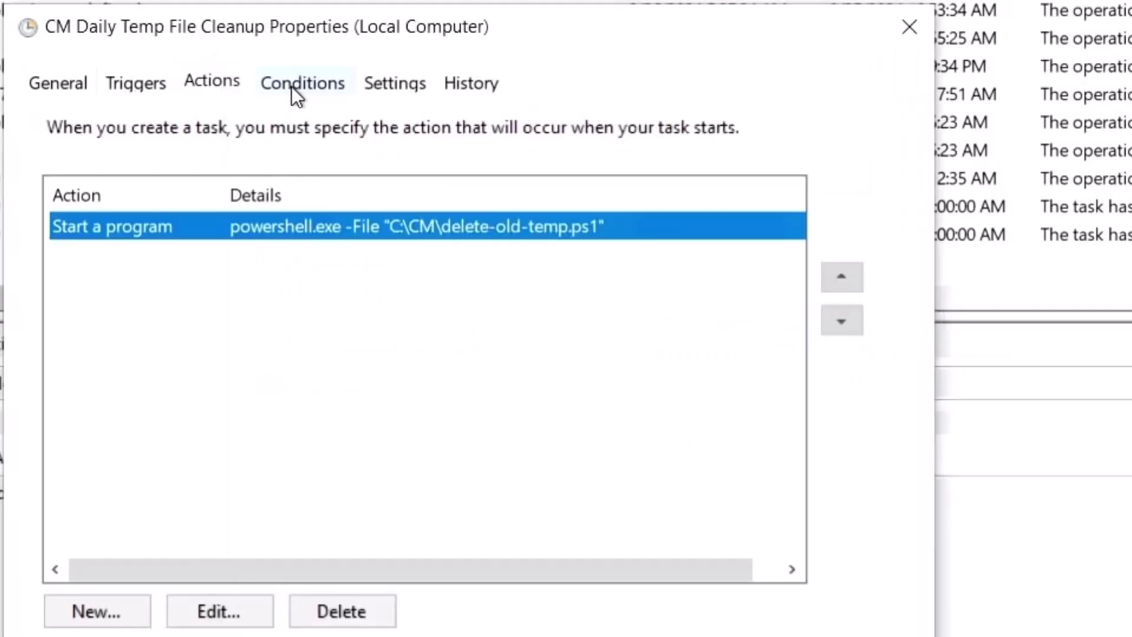
{"action": "left_click", "coordinate": [293, 85]}
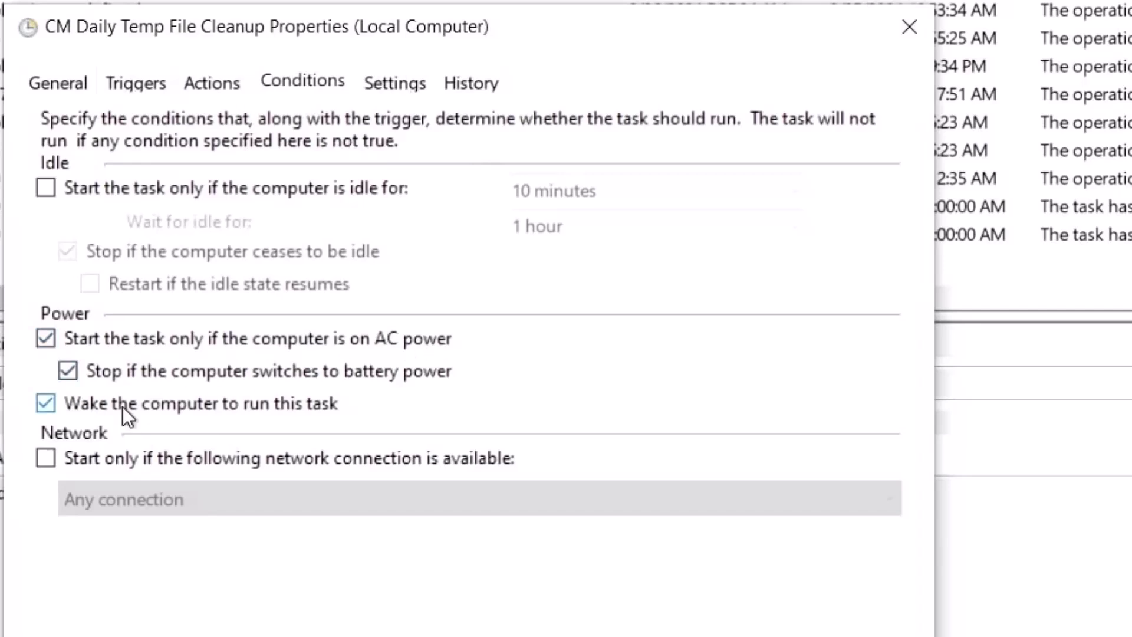
{"action": "left_click", "coordinate": [403, 84]}
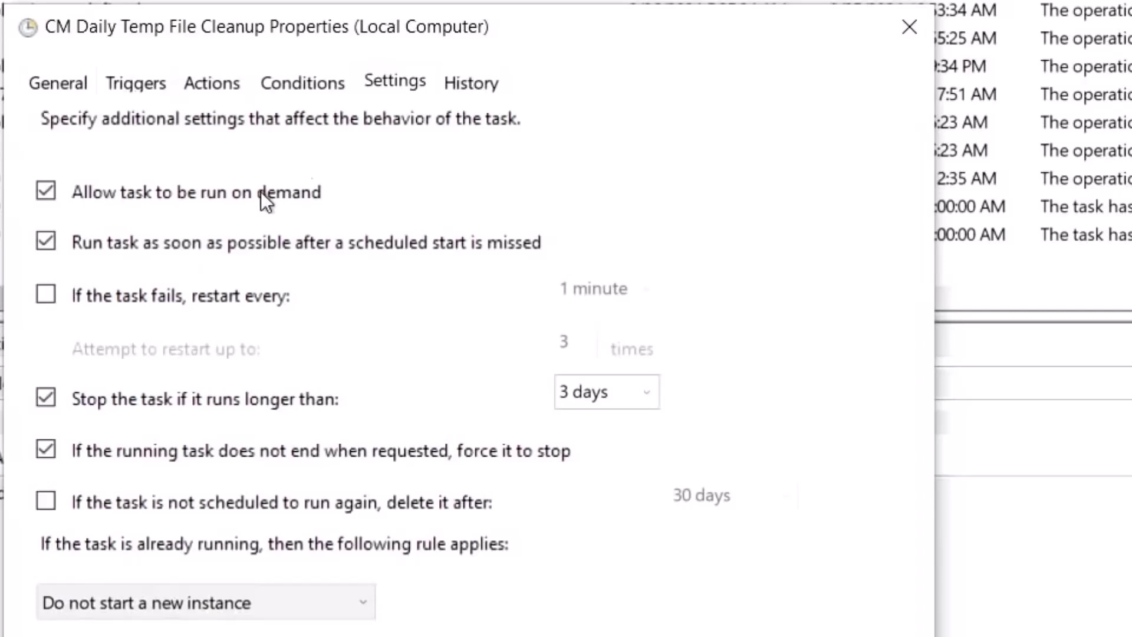
Step: Review the three Event 140 registration entries in History, then save and enter the run-as account password
{"action": "left_click", "coordinate": [470, 83]}
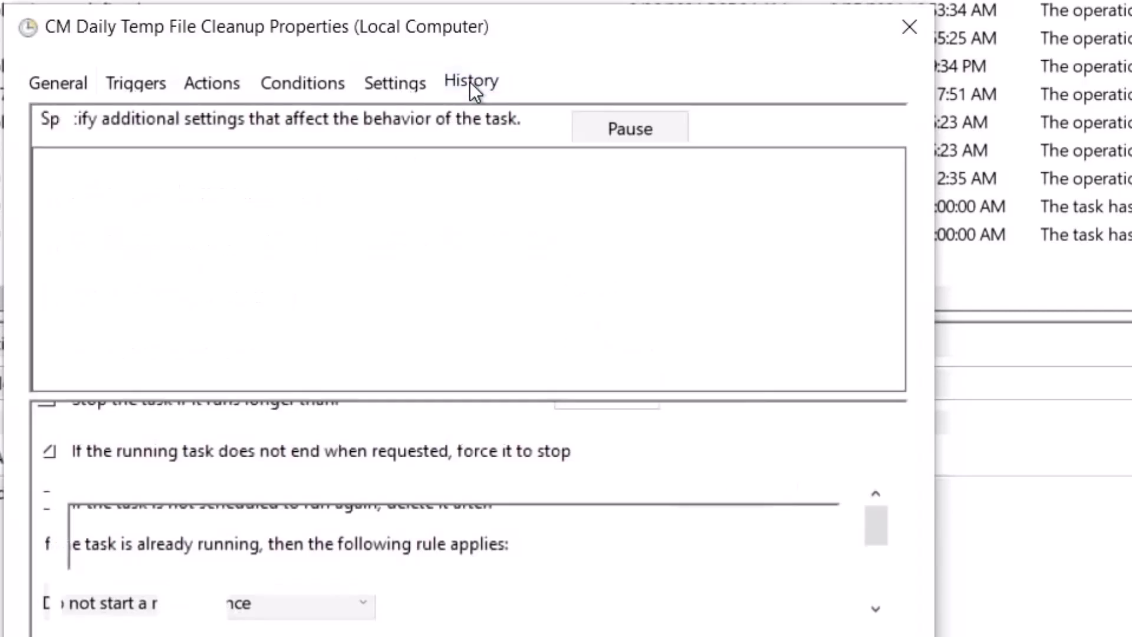
{"action": "left_click", "coordinate": [269, 225]}
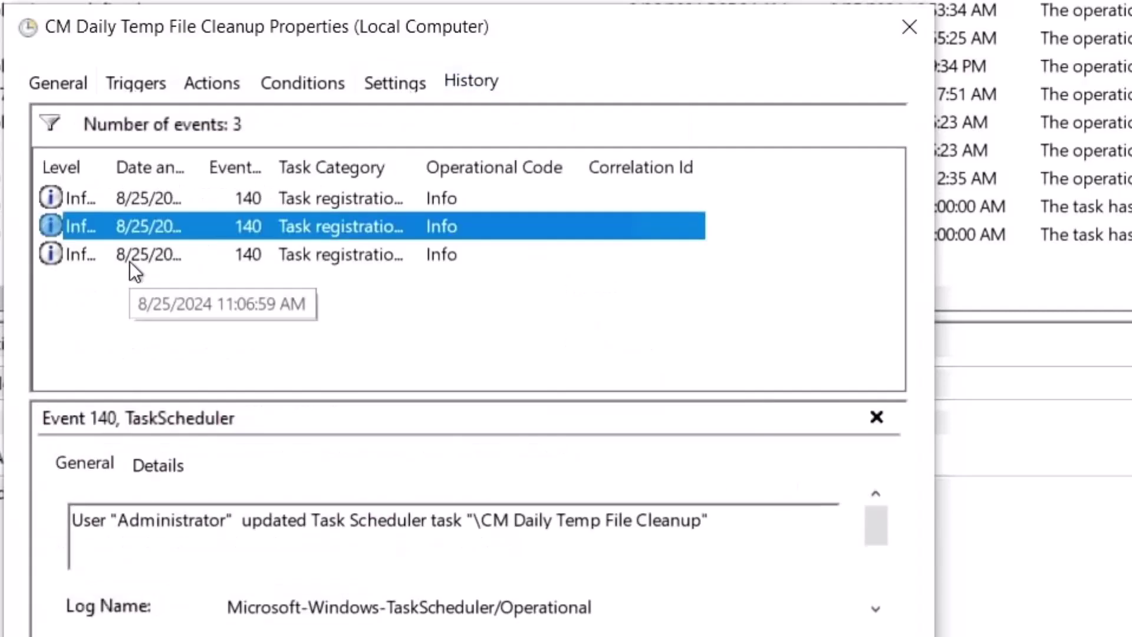
{"action": "left_click", "coordinate": [358, 201]}
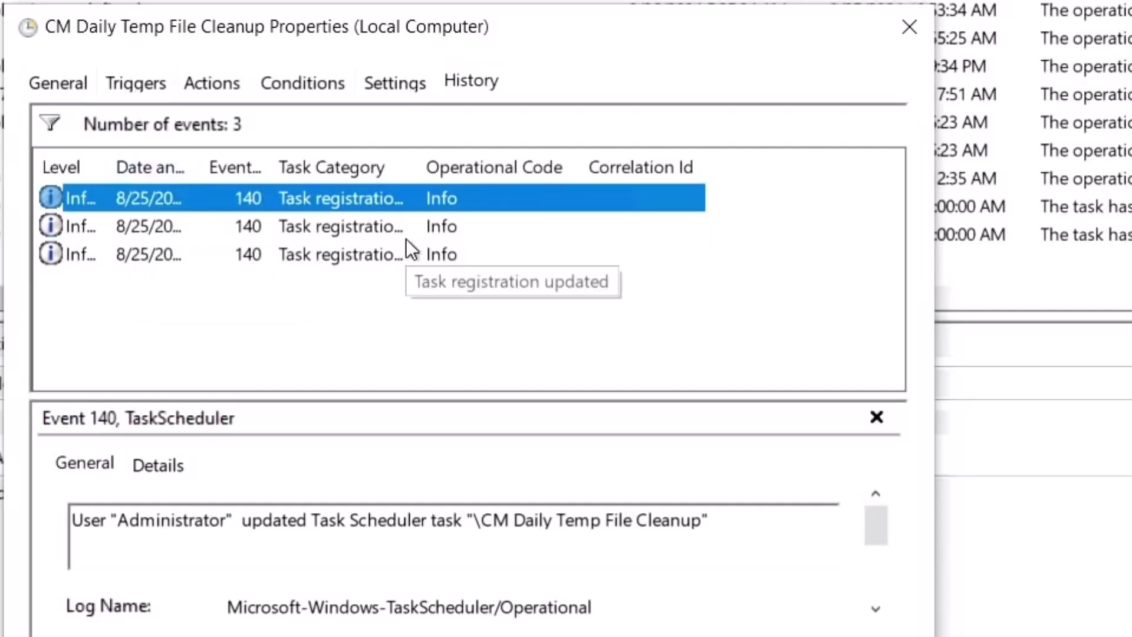
{"action": "key", "text": "Return"}
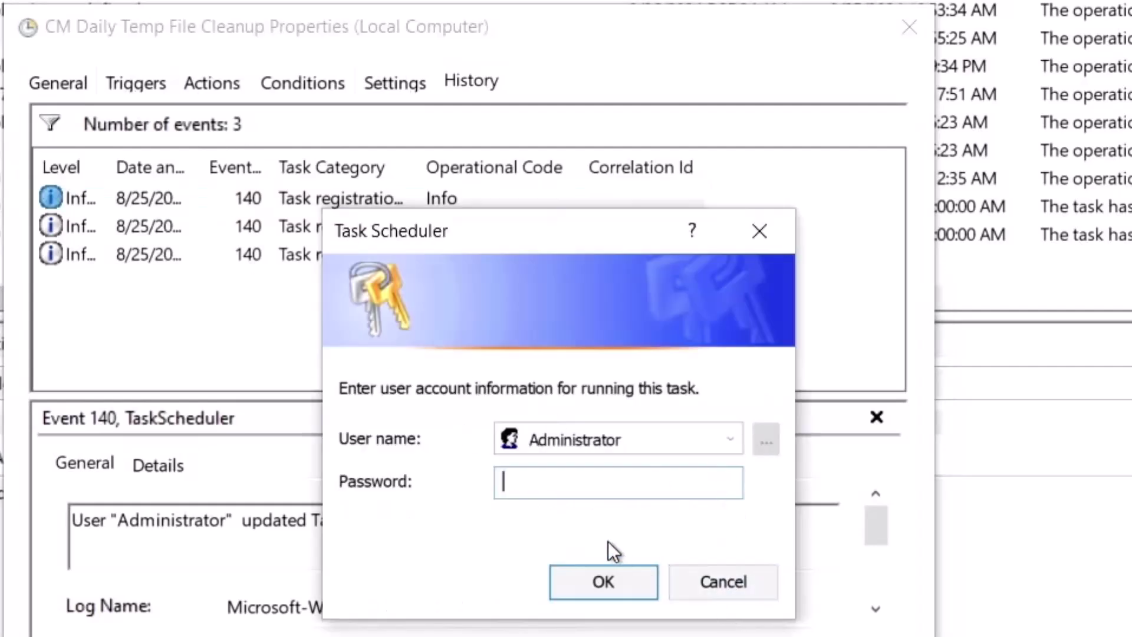
{"action": "type", "text": "••••••••••"}
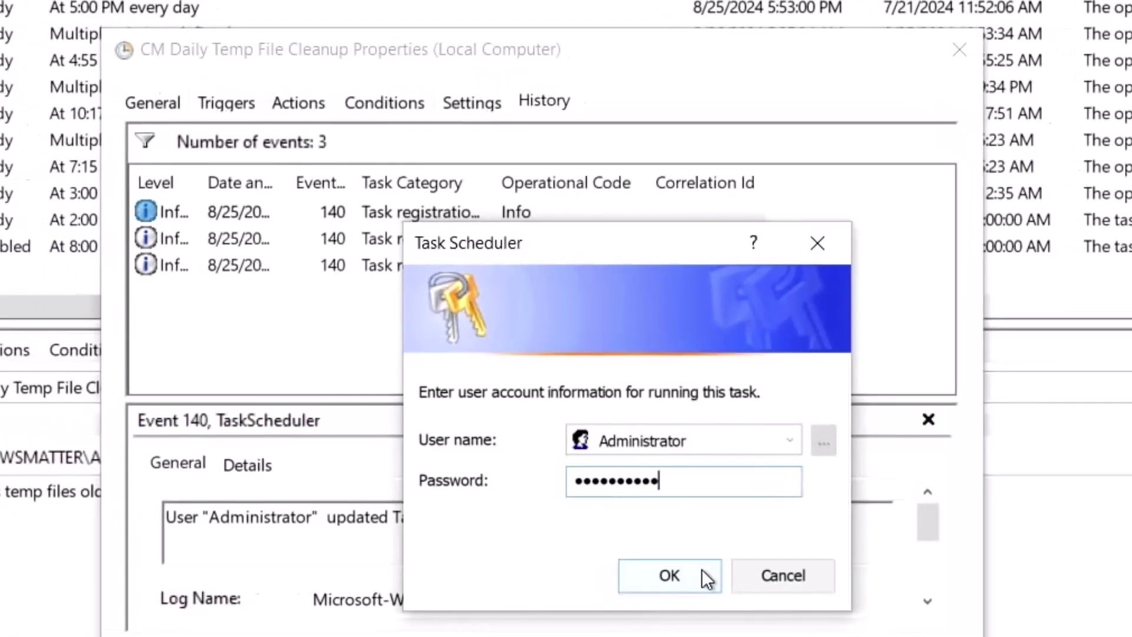
Step: Confirm the run-as credentials and run CM Daily Temp File Cleanup now, growing delete-old-temp.log to 95 KB
{"action": "left_click", "coordinate": [640, 583]}
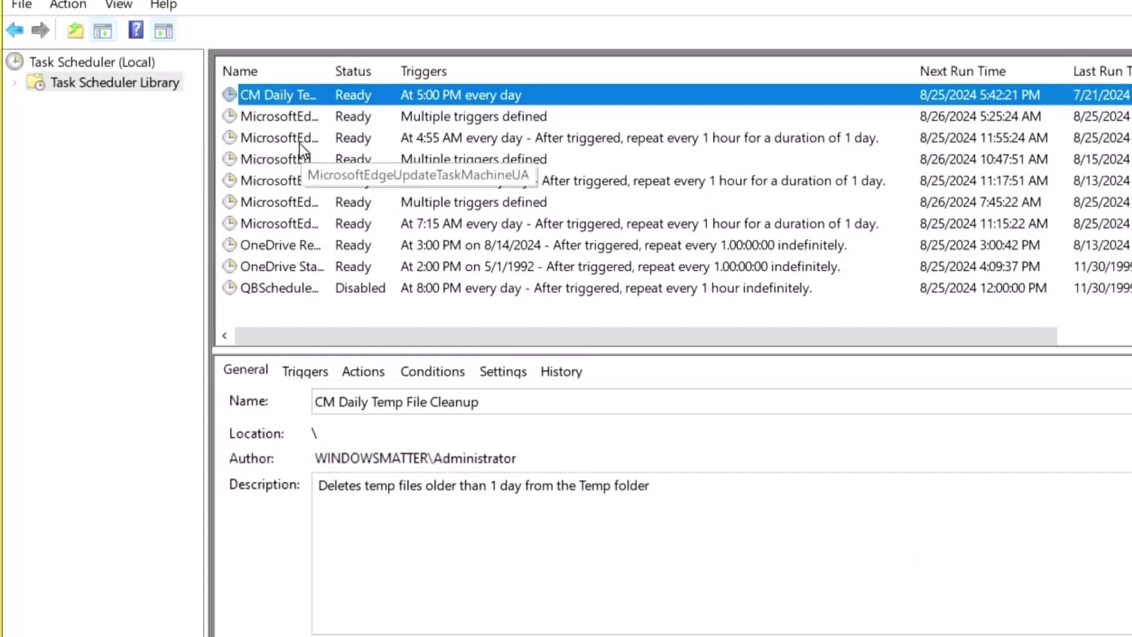
{"action": "right_click", "coordinate": [314, 106]}
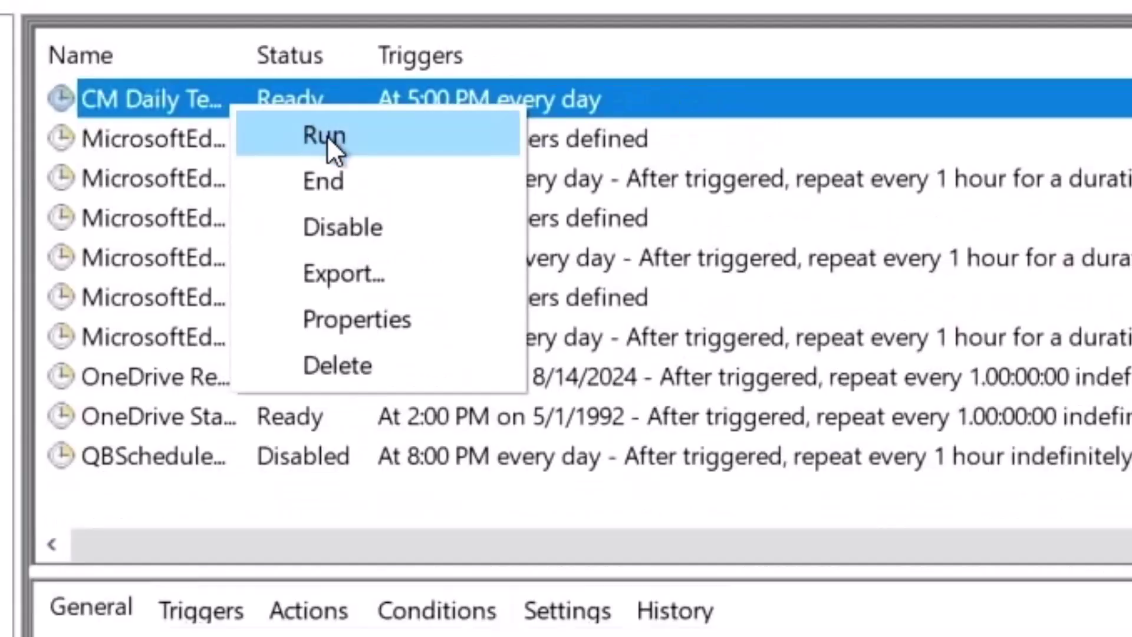
{"action": "left_click", "coordinate": [373, 118]}
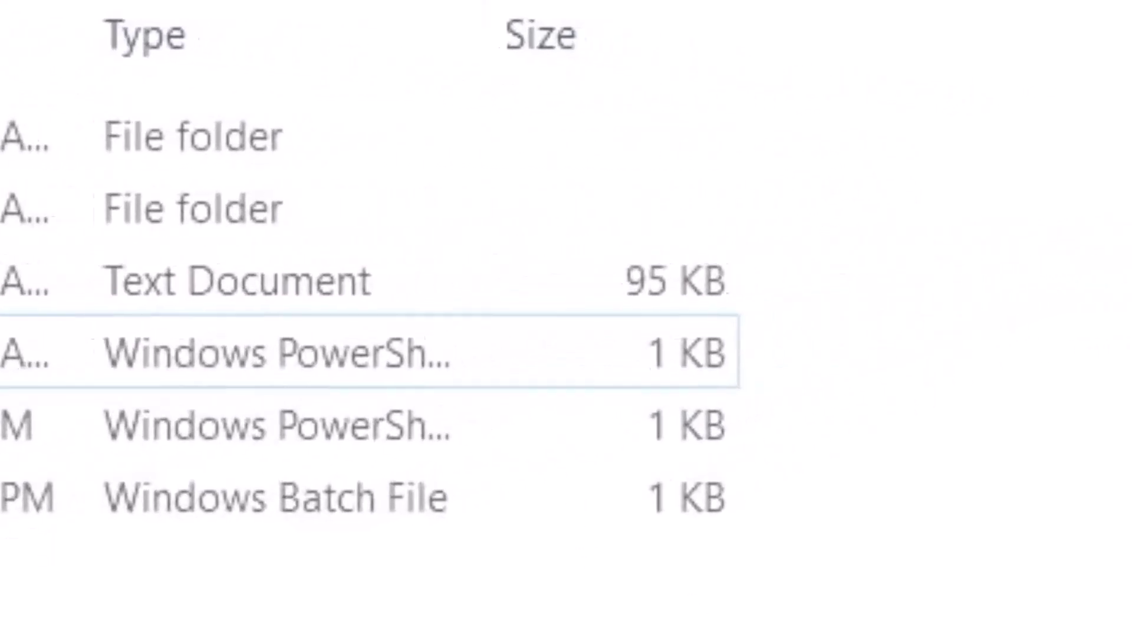
{"action": "left_click", "coordinate": [162, 231]}
{"action": "key", "text": "Return"}
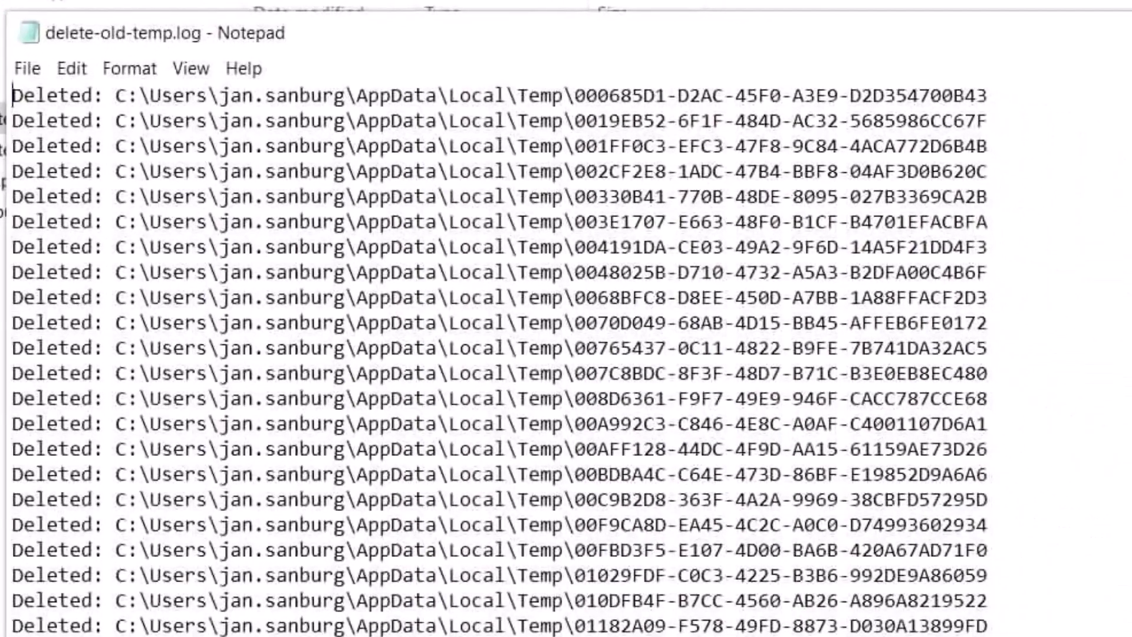
{"action": "scroll", "coordinate": [501, 354], "scroll_direction": "down", "scroll_amount": 20}
{"action": "key", "text": "ctrl+Home"}
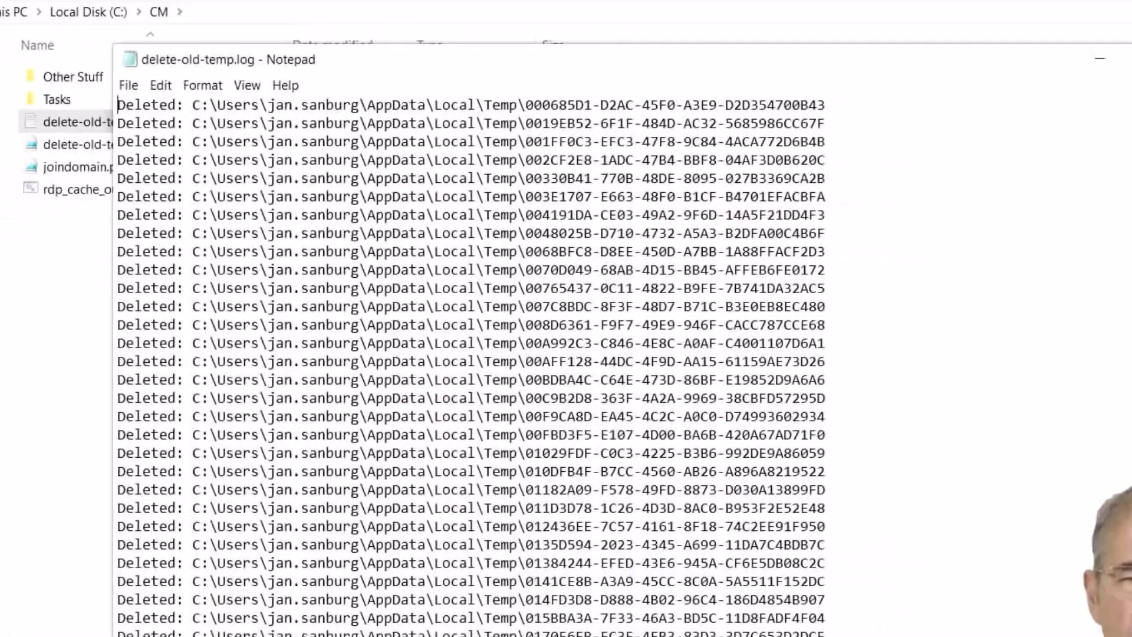
{"action": "left_click", "coordinate": [945, 94]}
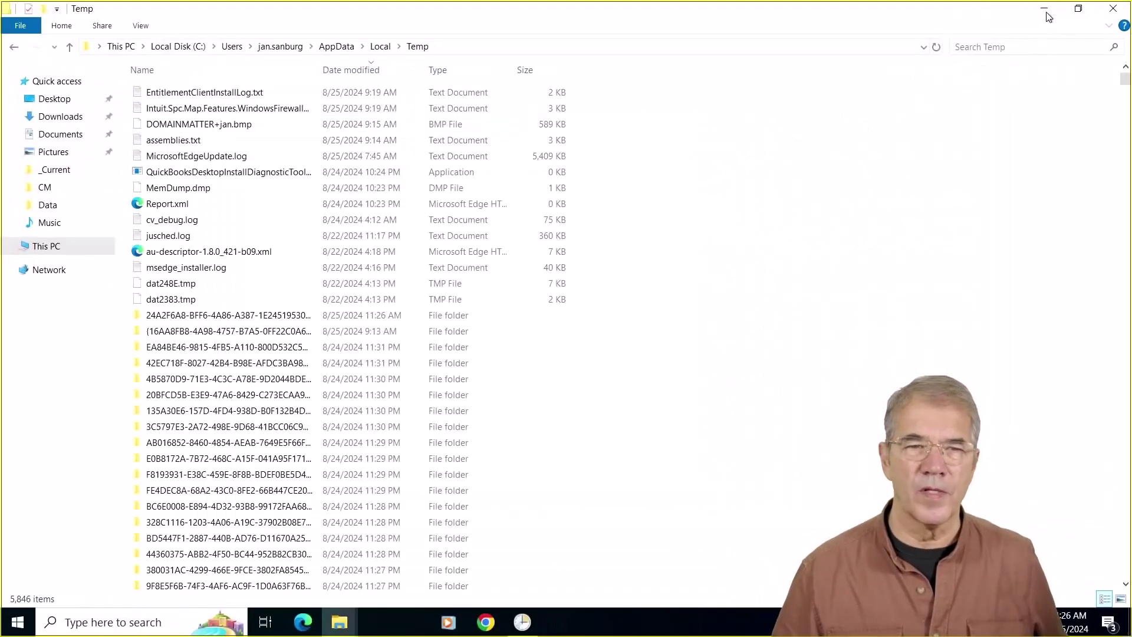
Step: Check the AppData\Local\Temp folder's item count in File Explorer, showing 5,803 items during cleanup
{"action": "mouse_move", "coordinate": [225, 330]}
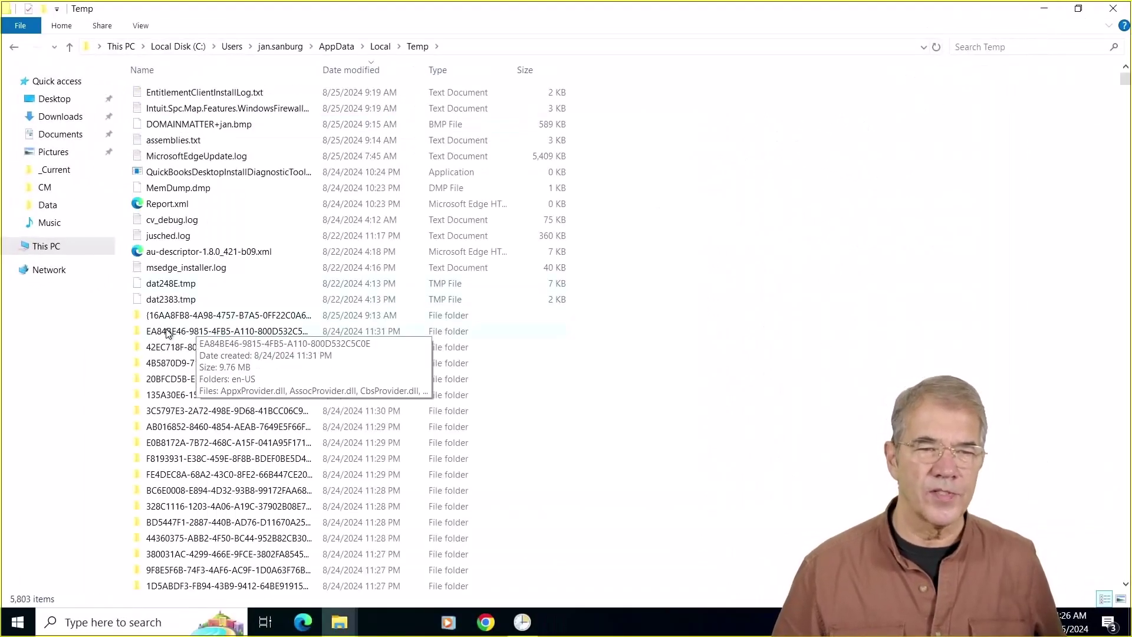